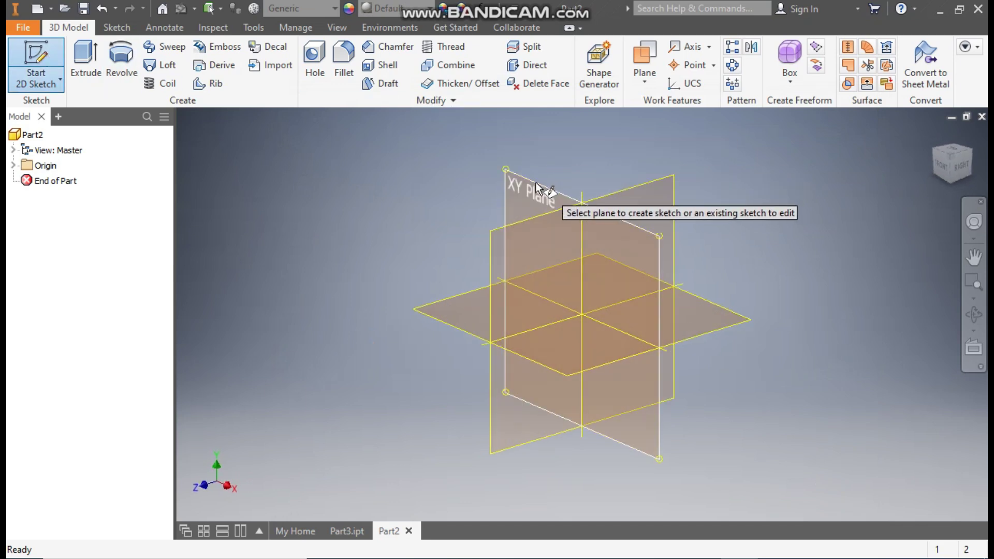
# Start a sketch on the XY plane and draw a center rectangle about 35 mm wide centred on the origin
pyautogui.click(535, 182)
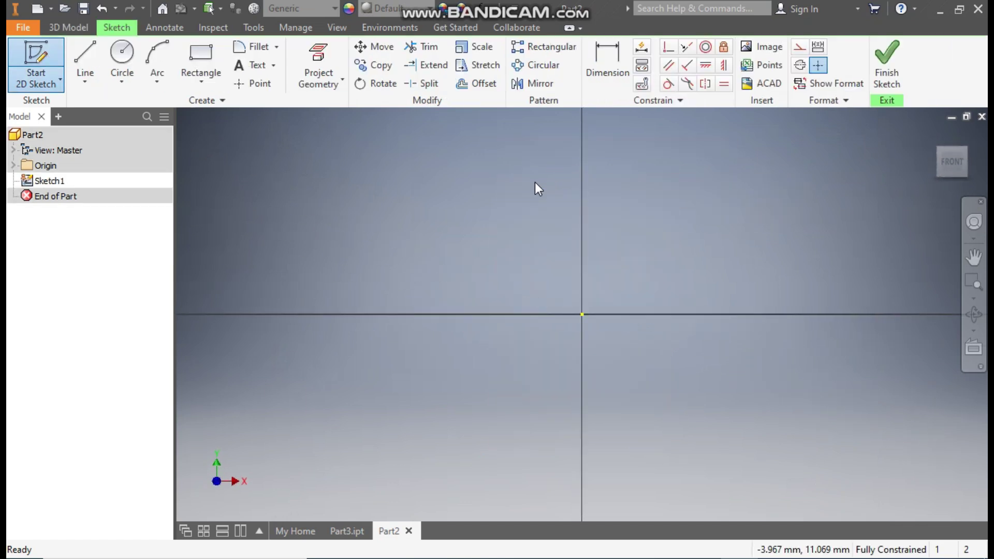
pyautogui.click(197, 82)
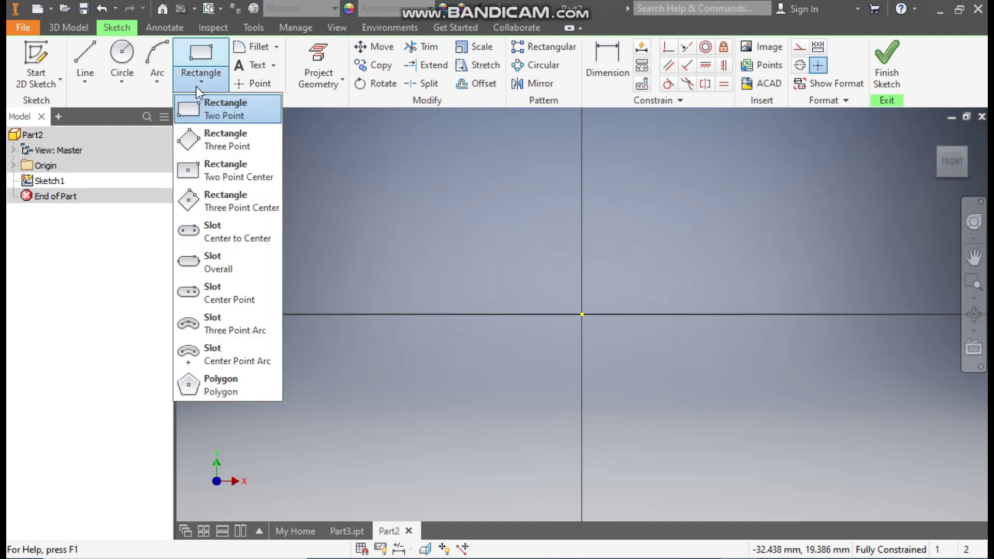
pyautogui.click(241, 172)
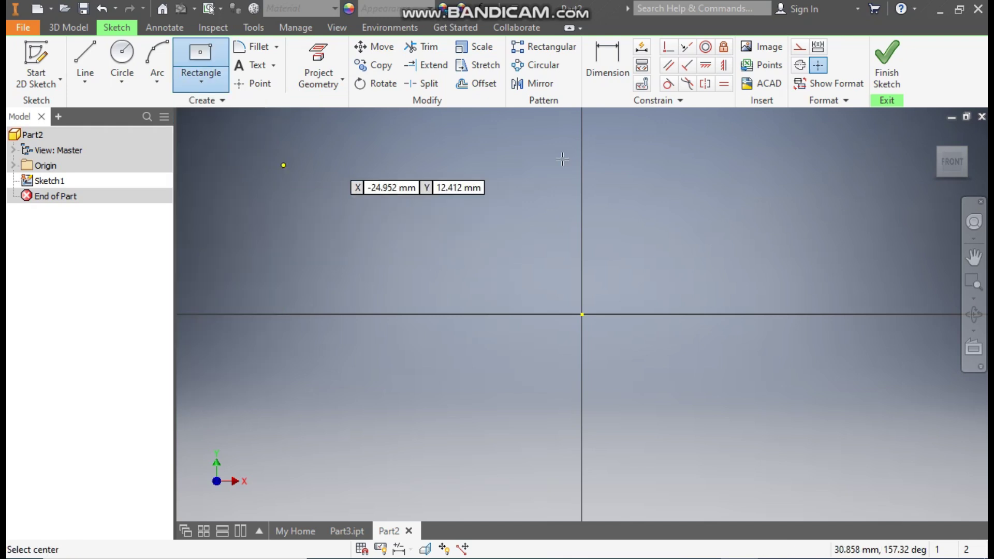
pyautogui.click(582, 314)
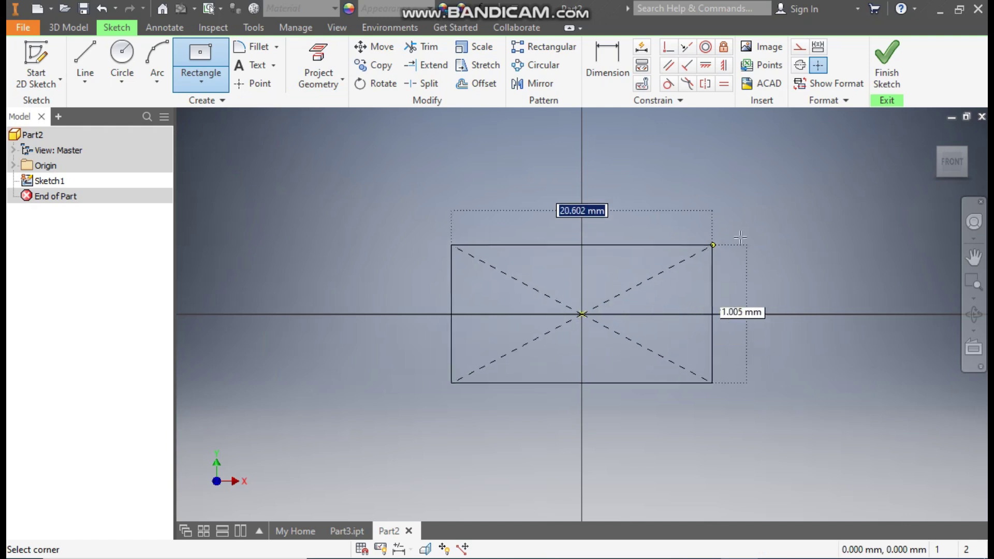
pyautogui.click(795, 240)
pyautogui.scroll(-2, 676, 157)
pyautogui.moveTo(676, 157); pyautogui.dragTo(651, 216, button='middle')
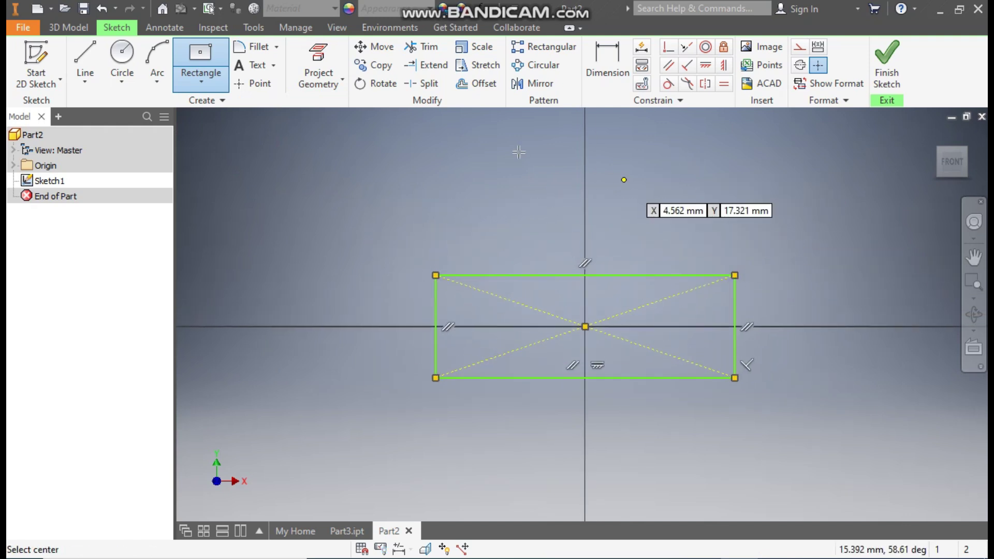
# Dimension the centred rectangle to 53 mm wide and 9 mm high
pyautogui.click(609, 58)
pyautogui.click(637, 274)
pyautogui.click(645, 227)
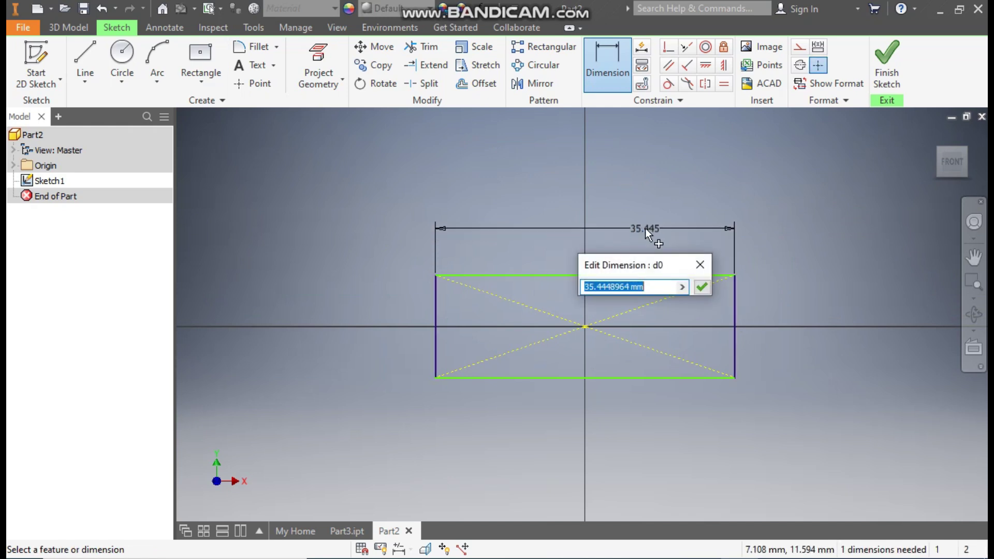
pyautogui.write('53')
pyautogui.press('Return')
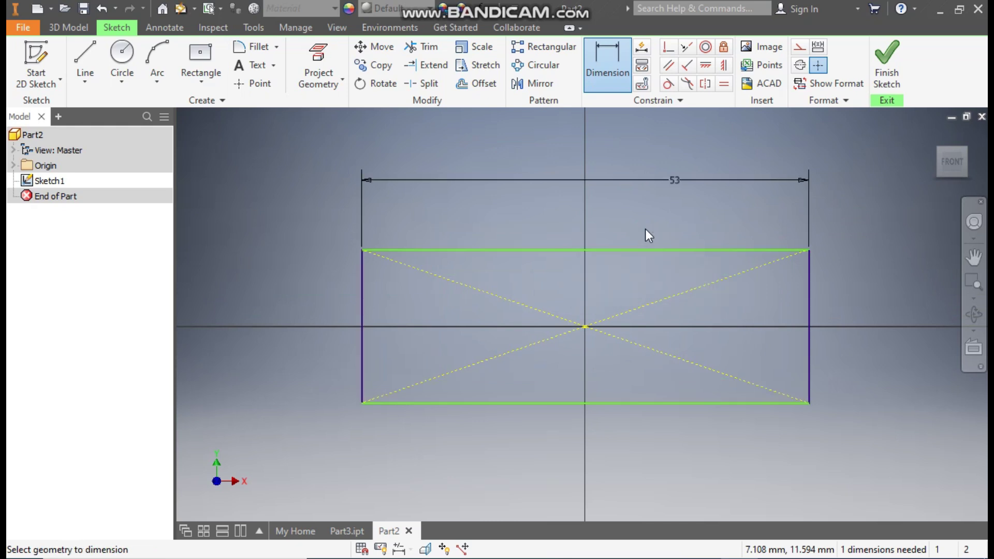
pyautogui.click(361, 303)
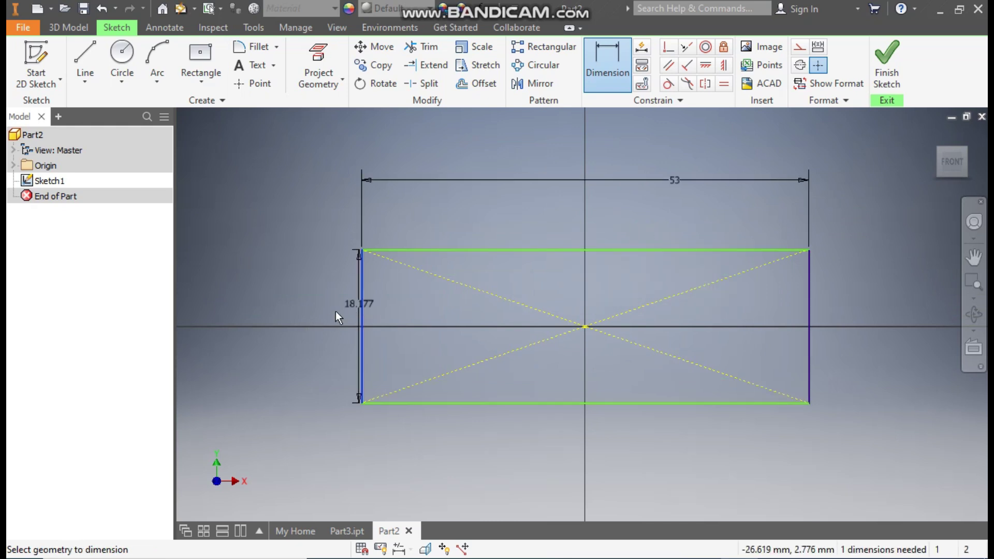
pyautogui.click(306, 315)
pyautogui.write('9')
pyautogui.press('Return')
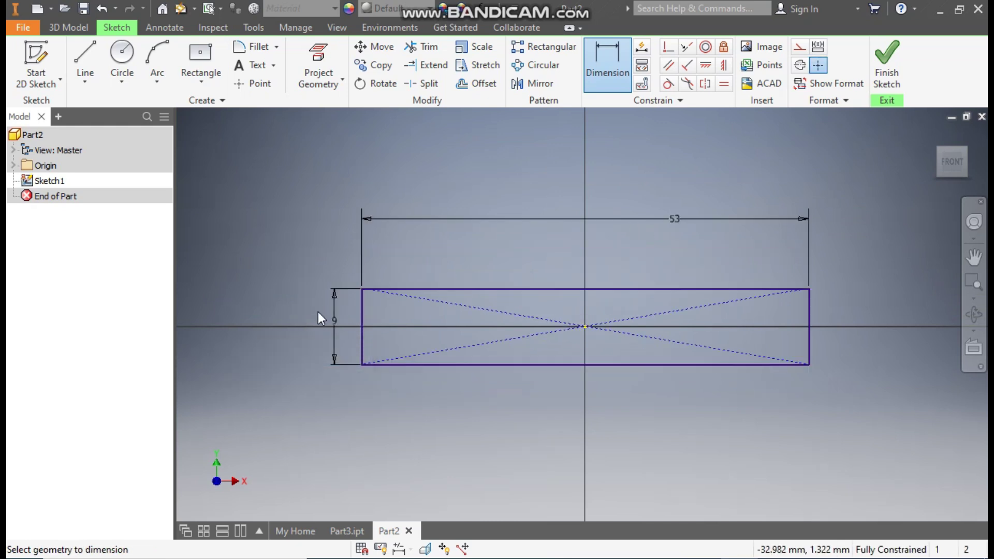
# Draw a two-point rectangle about 21 mm high standing on the base's upper edge and overhanging its left end
pyautogui.click(200, 76)
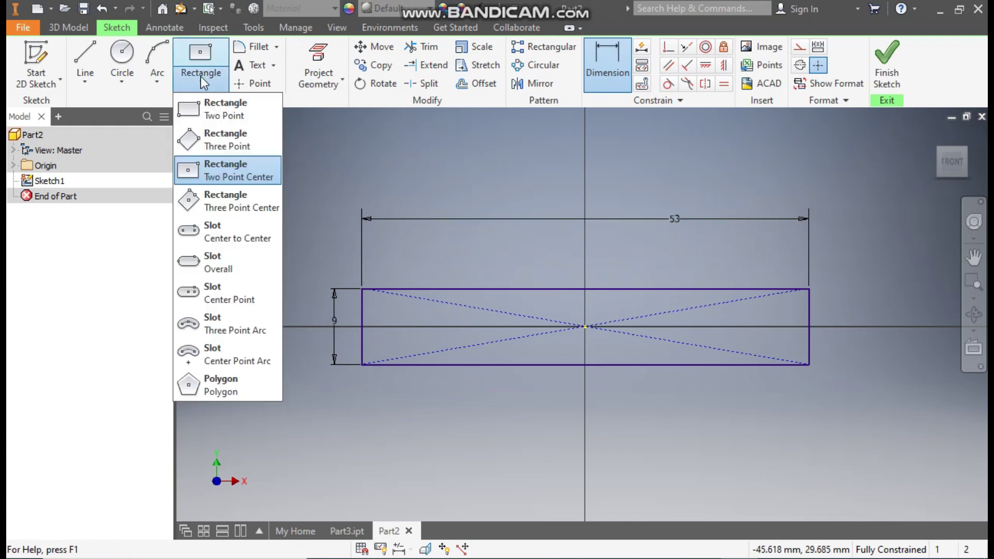
pyautogui.click(214, 109)
pyautogui.moveTo(492, 212); pyautogui.dragTo(549, 283, button='middle')
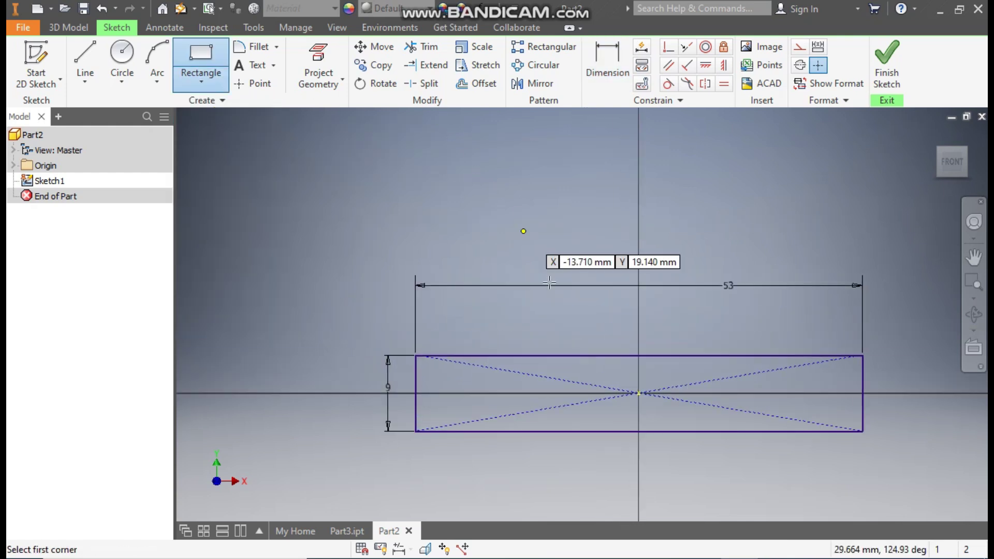
pyautogui.click(540, 355)
pyautogui.click(272, 176)
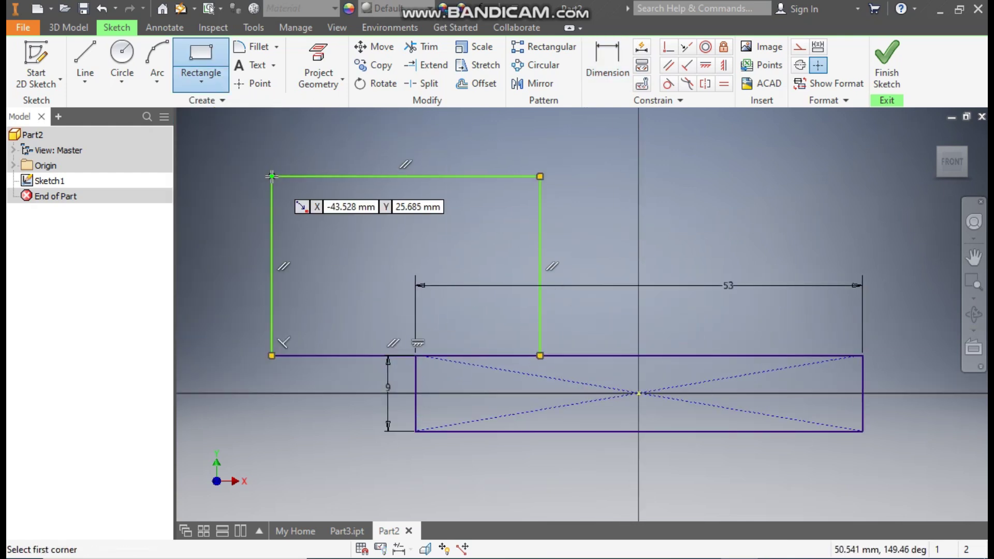
# Dimension the upper rectangle's height to 20 mm
pyautogui.click(609, 62)
pyautogui.click(540, 212)
pyautogui.click(573, 221)
pyautogui.write('20')
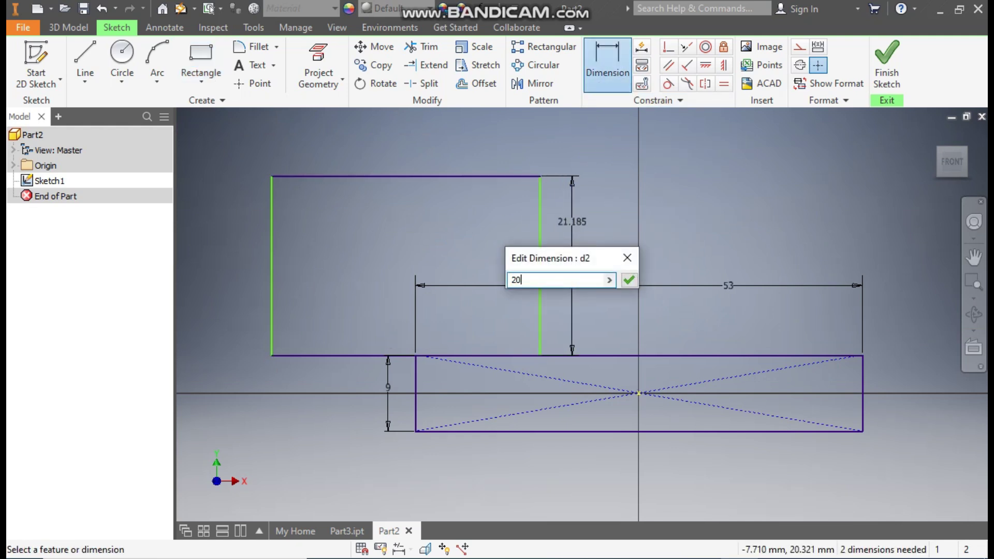
pyautogui.press('Return')
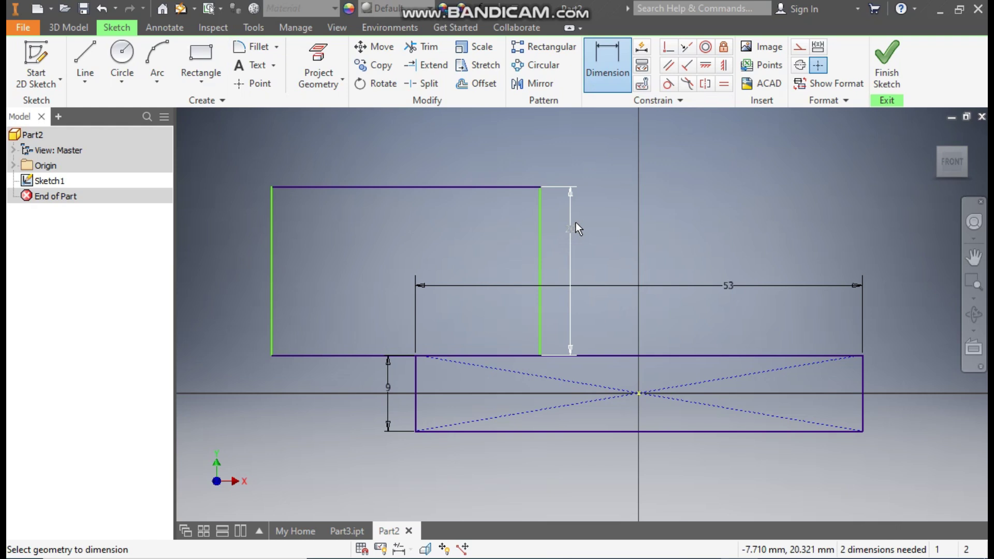
# Dimension the upper rectangle's outer vertical edge 43.5 mm from the origin
pyautogui.click(272, 243)
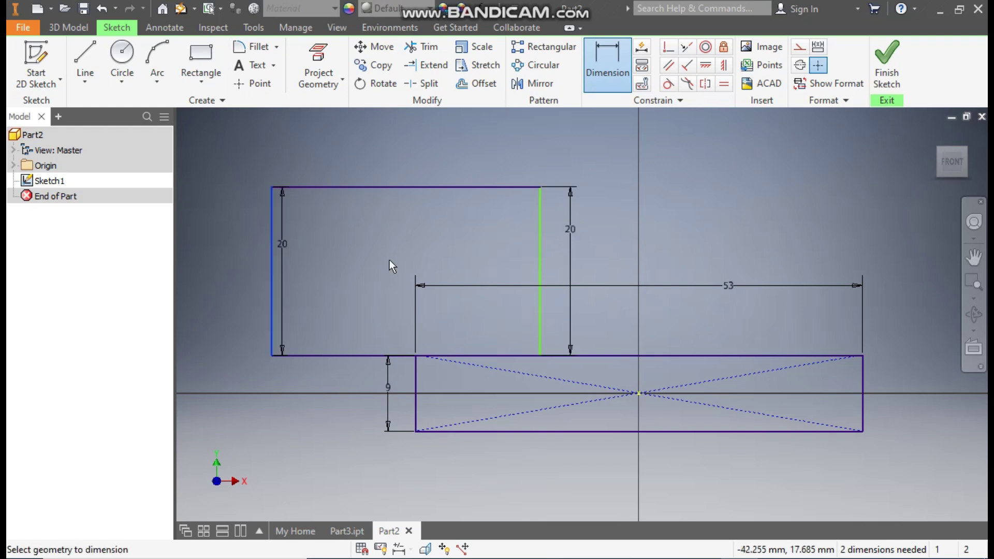
pyautogui.click(639, 393)
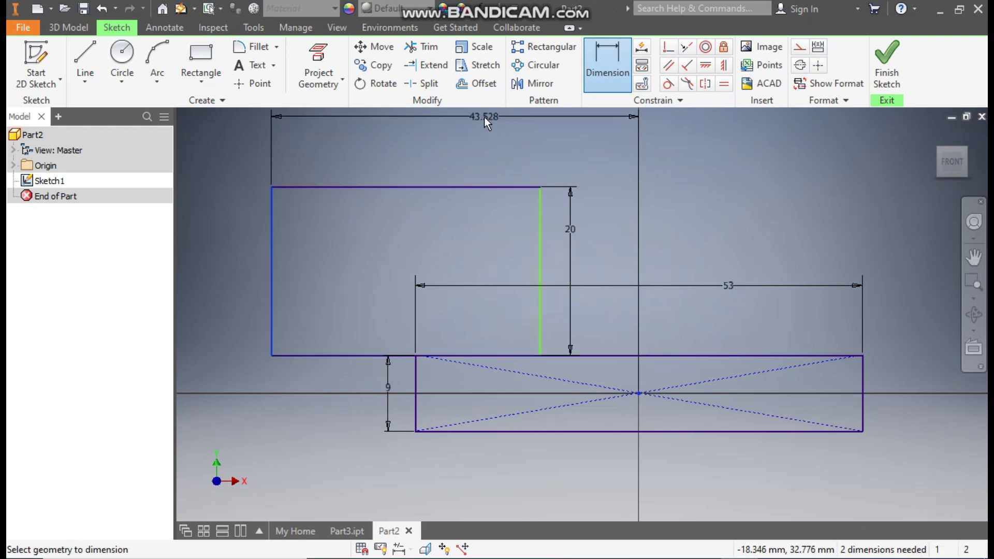
pyautogui.click(480, 125)
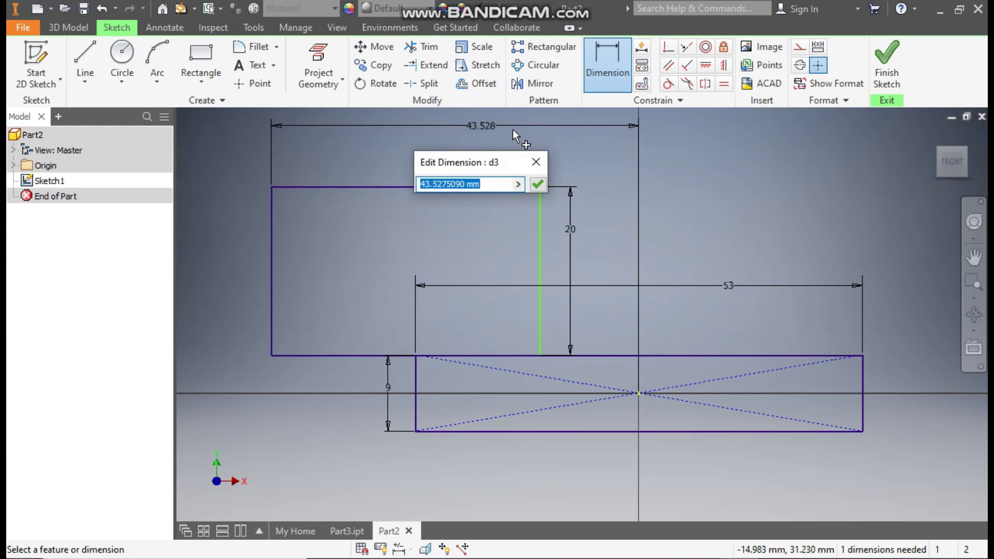
pyautogui.write('43.5')
pyautogui.press('Return')
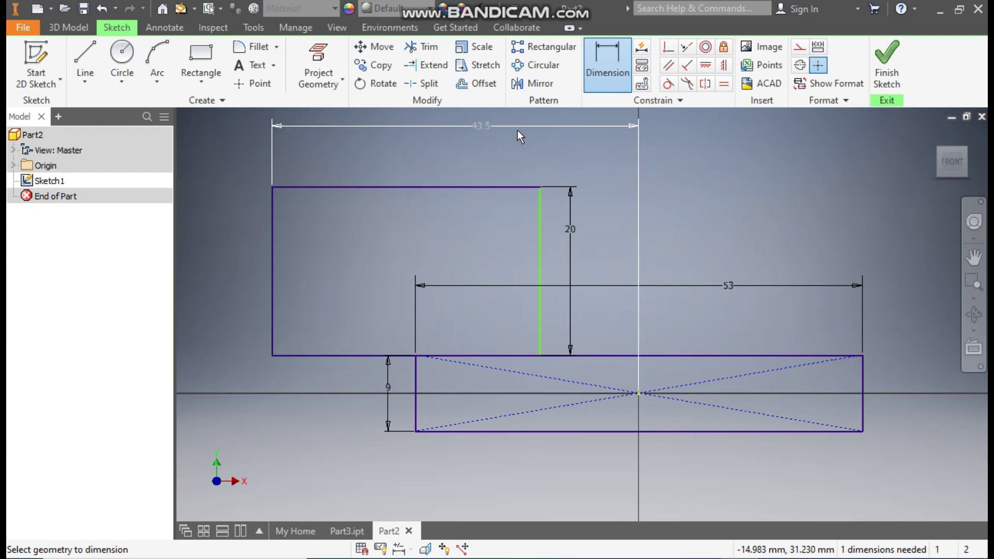
# Dimension the upper rectangle's inner vertical edge 18 mm from the origin
pyautogui.click(540, 218)
pyautogui.click(638, 394)
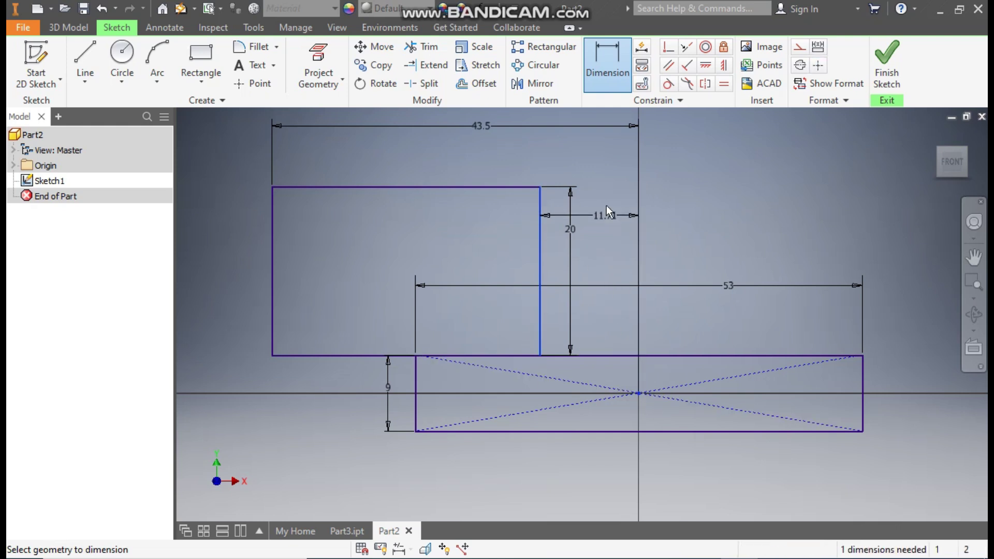
pyautogui.click(601, 166)
pyautogui.write('1')
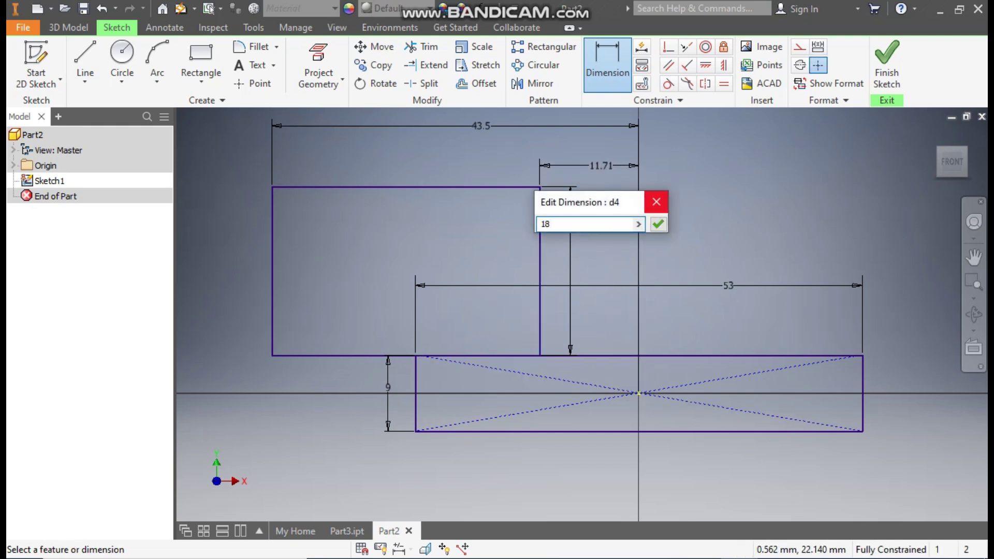
pyautogui.write('8')
pyautogui.press('Return')
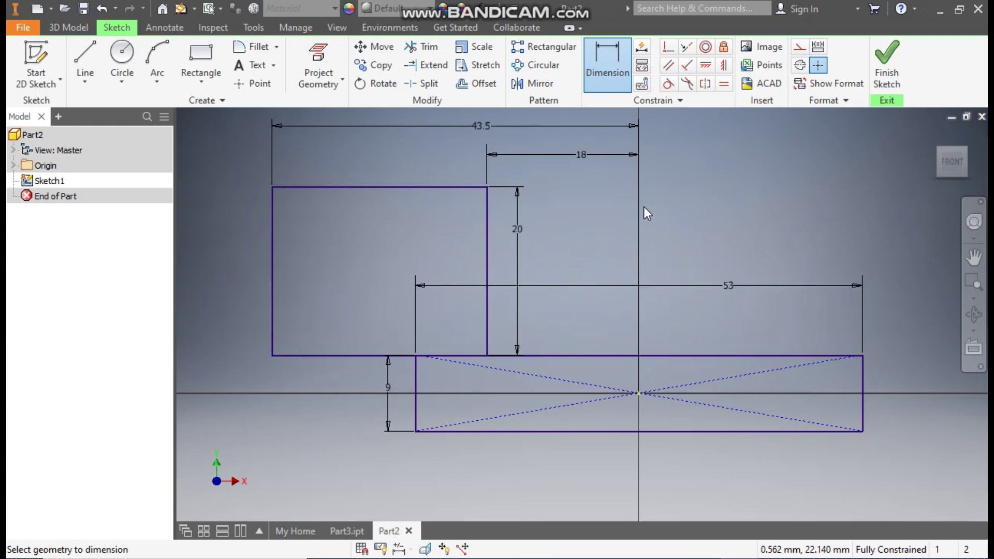
pyautogui.press('Escape')
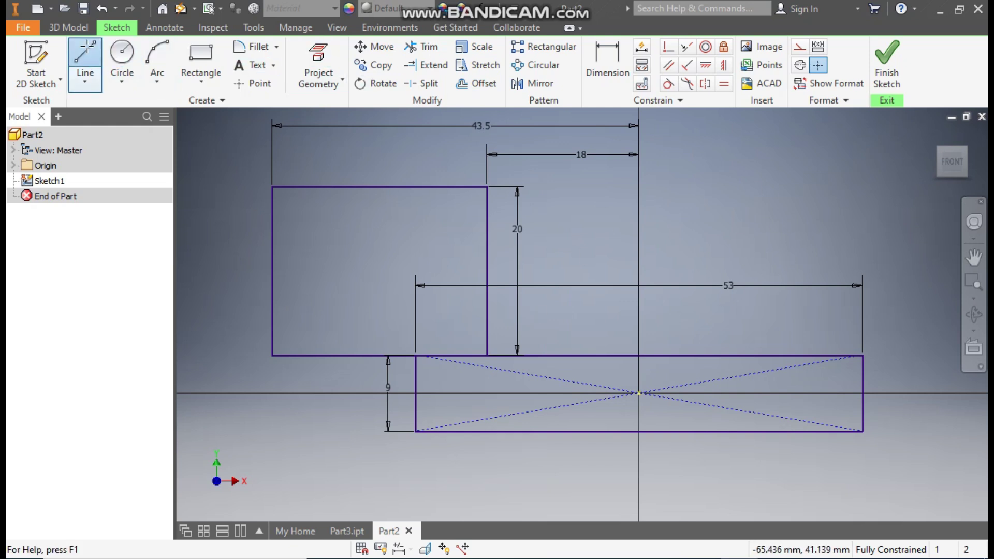
# Draw a vertical line about 26 mm long upward from the origin
pyautogui.click(85, 58)
pyautogui.click(639, 393)
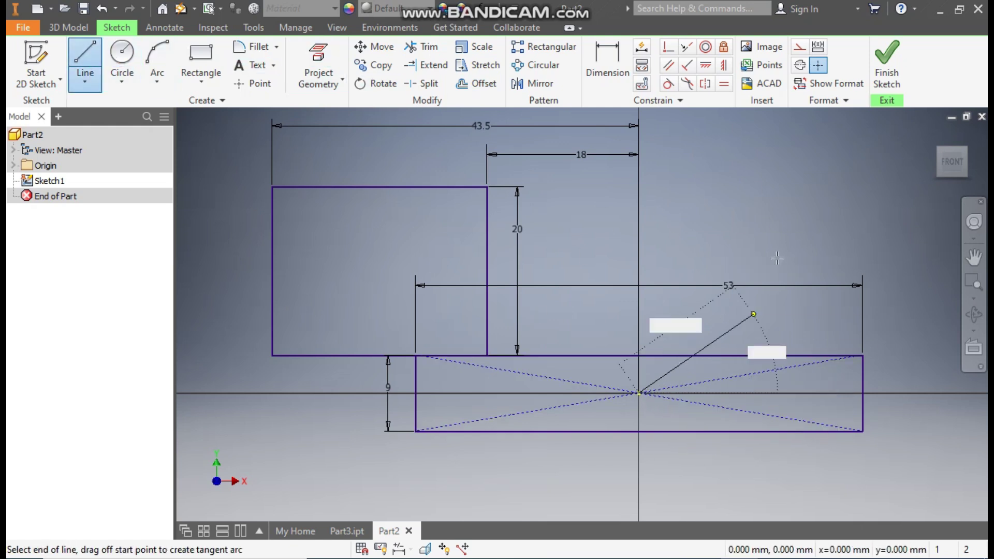
pyautogui.click(638, 172)
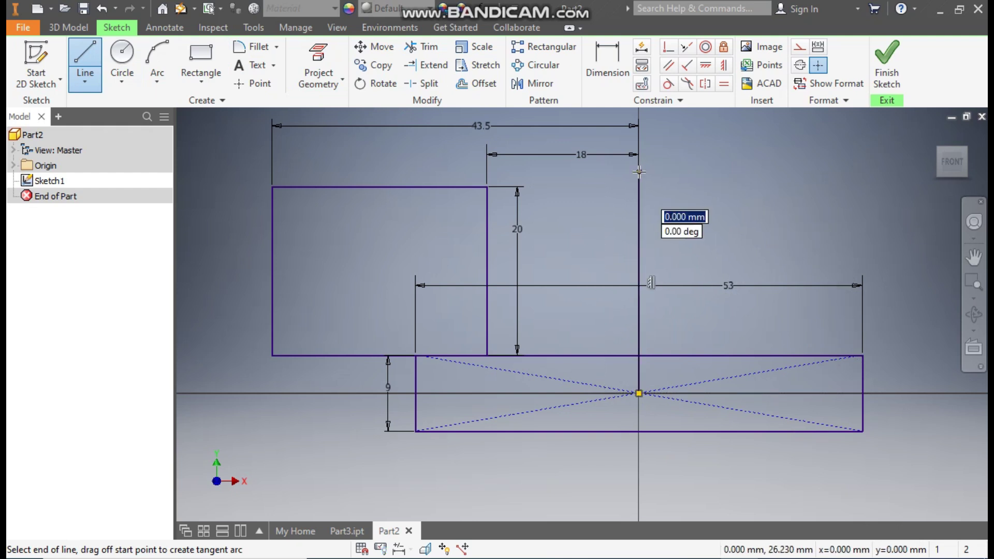
pyautogui.press('Escape')
pyautogui.press('Escape')
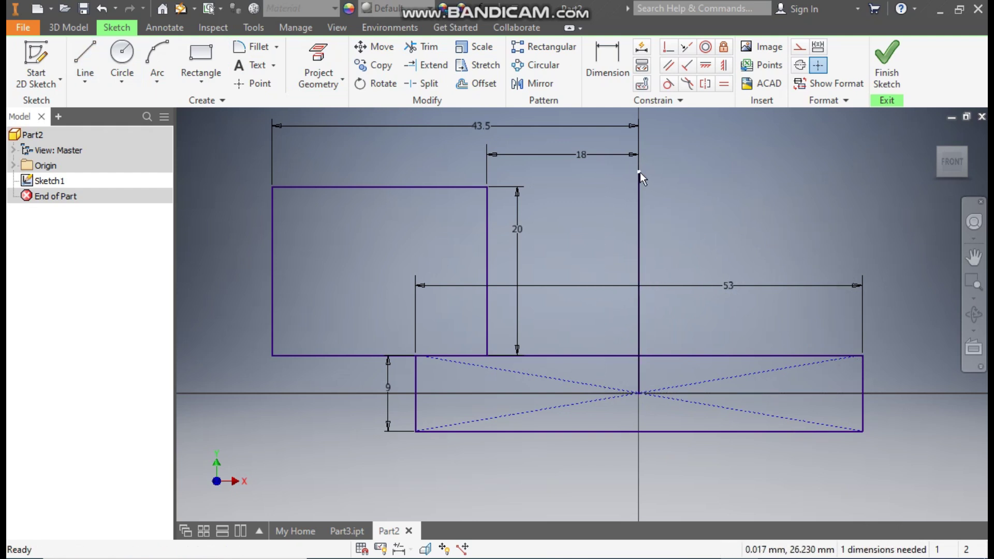
# Reposition the 18 mm and 43.5 mm dimensions below the base rectangle and convert the vertical line to construction geometry
pyautogui.moveTo(579, 158); pyautogui.dragTo(590, 466)
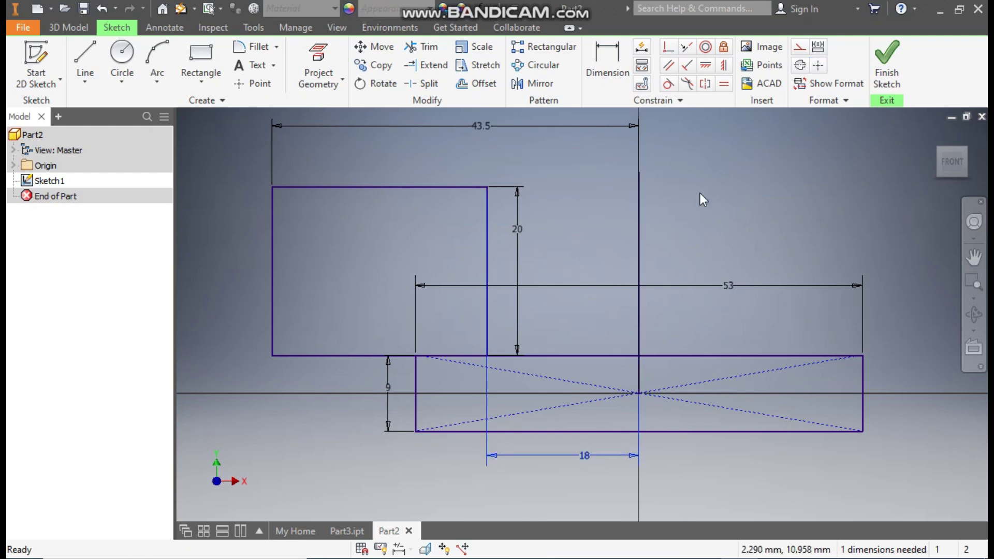
pyautogui.moveTo(487, 132)
pyautogui.mouseDown()
pyautogui.moveTo(495, 198)
pyautogui.moveTo(490, 491)
pyautogui.mouseUp()
pyautogui.click(639, 188)
pyautogui.click(797, 49)
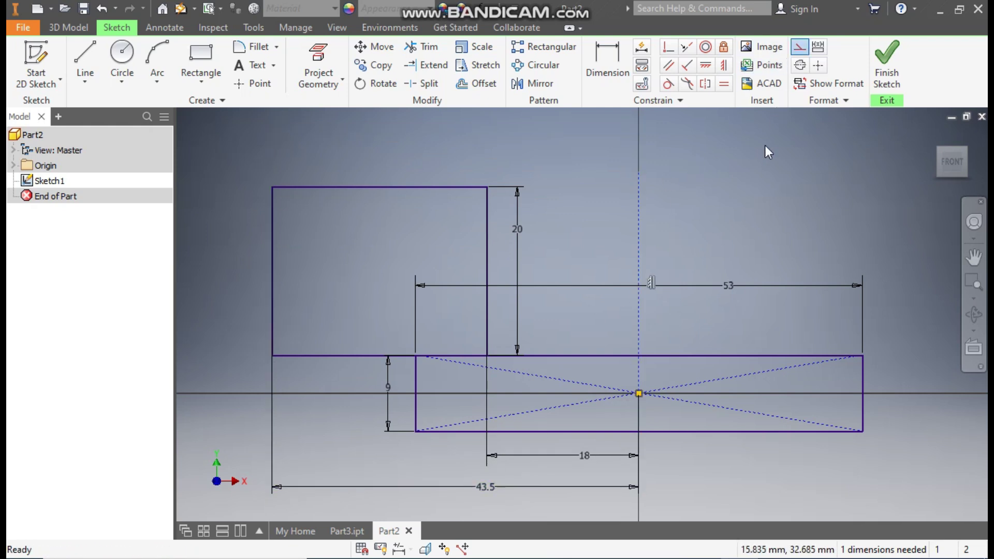
# Mirror all four sides of the upper rectangle about the vertical construction line
pyautogui.click(538, 84)
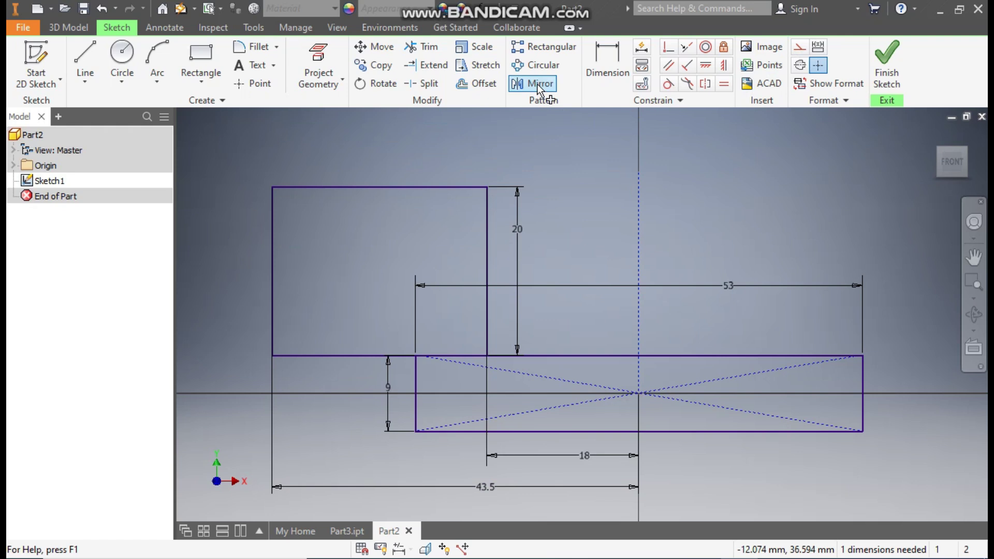
pyautogui.moveTo(549, 147); pyautogui.dragTo(193, 335)
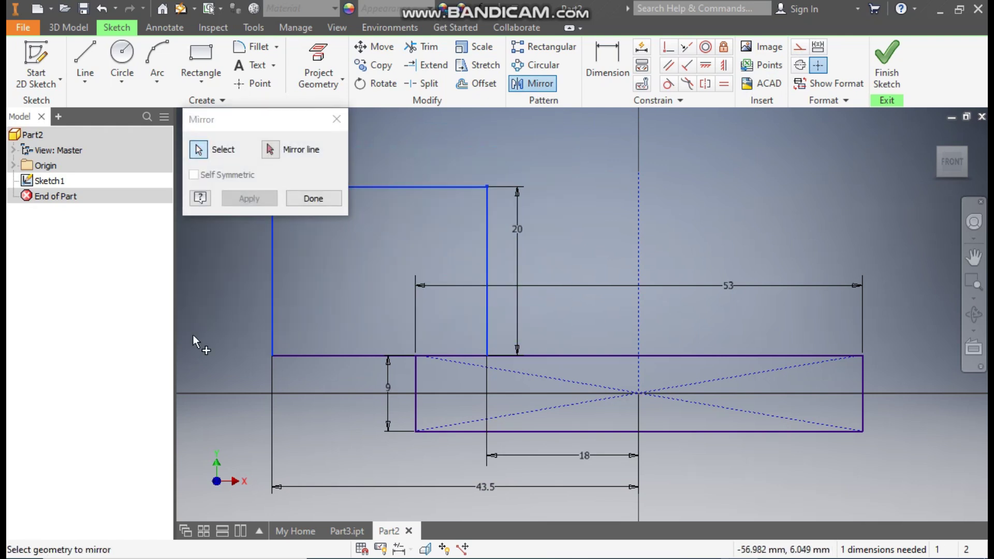
pyautogui.click(352, 354)
pyautogui.click(269, 149)
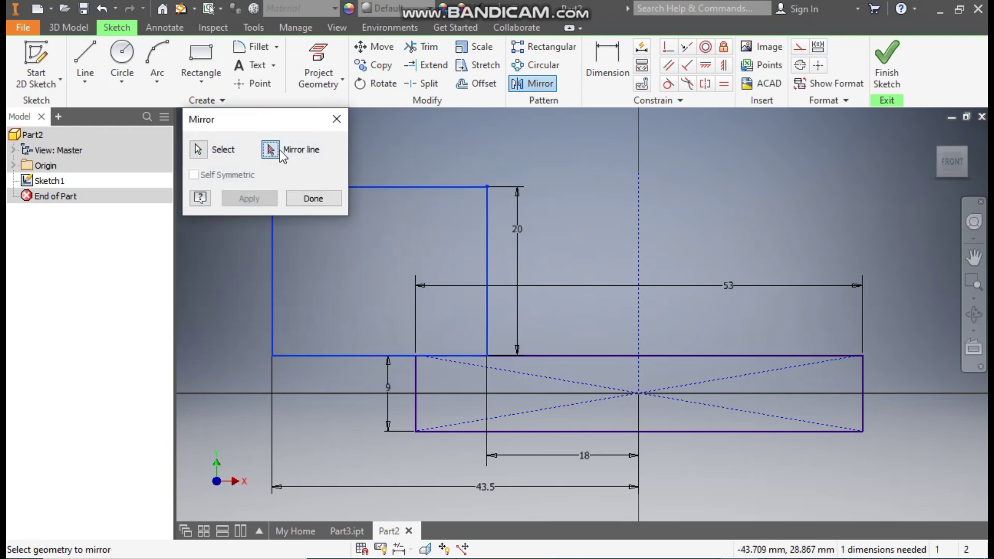
pyautogui.click(640, 215)
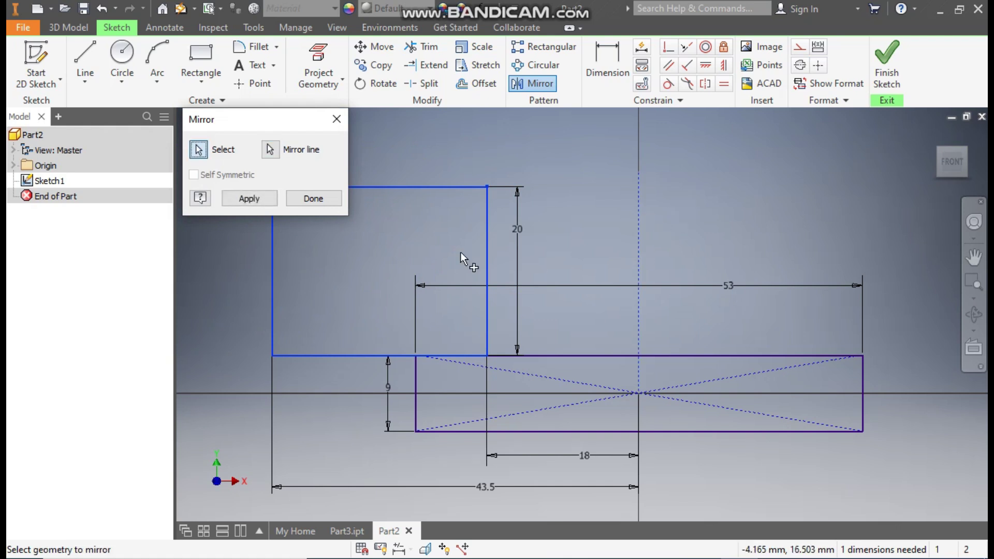
pyautogui.click(248, 199)
pyautogui.click(315, 201)
pyautogui.scroll(2, 585, 156)
pyautogui.moveTo(584, 155); pyautogui.dragTo(537, 172, button='middle')
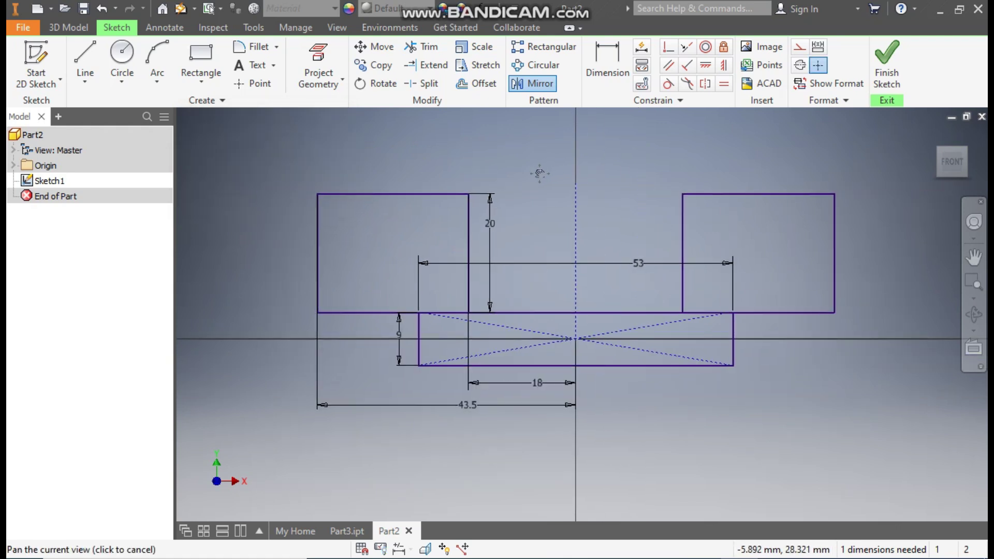
# Finish the sketch and extrude the base and both block profiles symmetrically by 50 mm
pyautogui.click(887, 63)
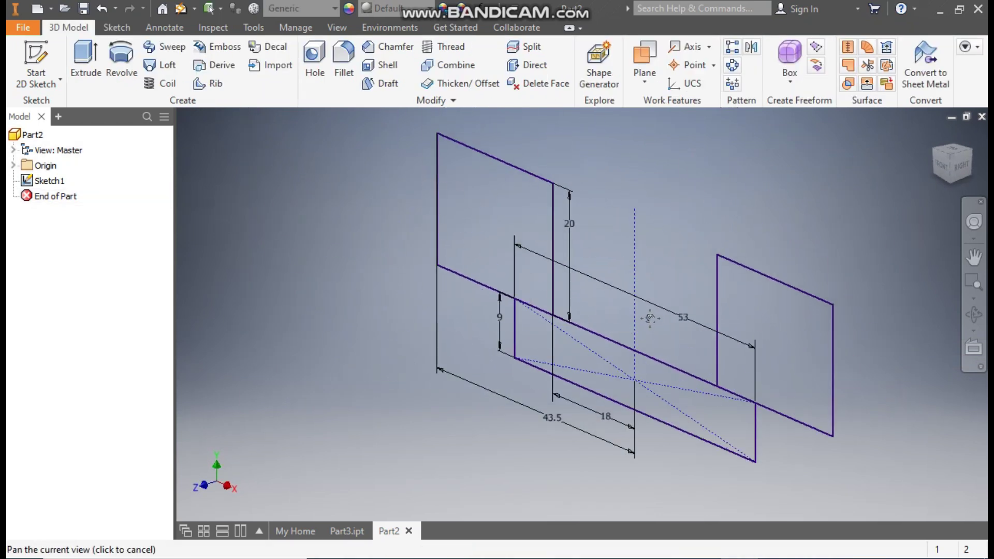
pyautogui.click(79, 67)
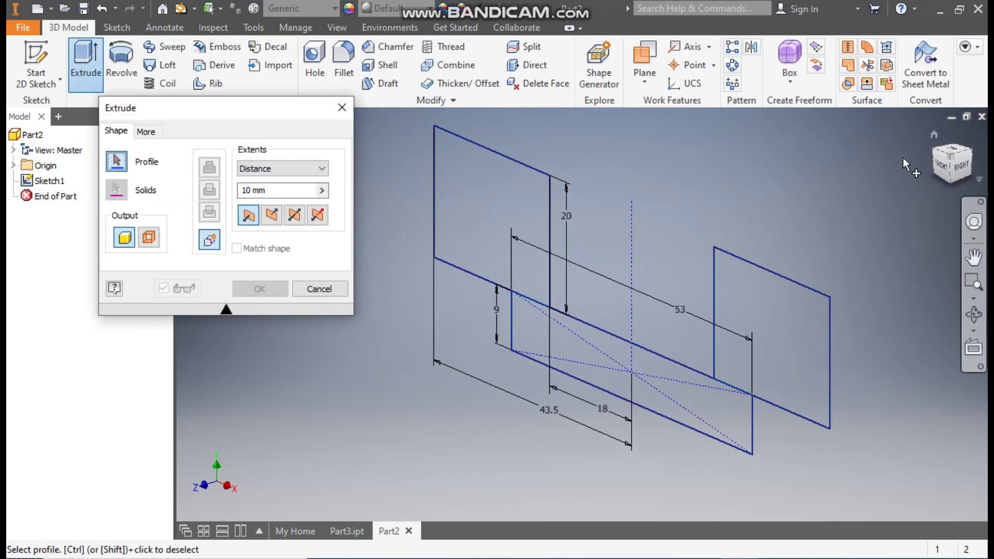
pyautogui.click(436, 386)
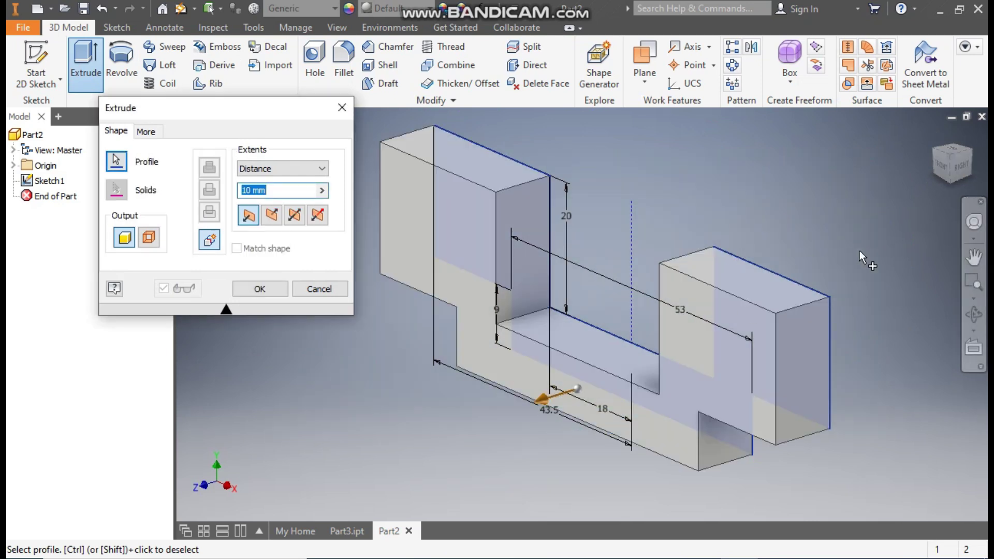
pyautogui.click(292, 215)
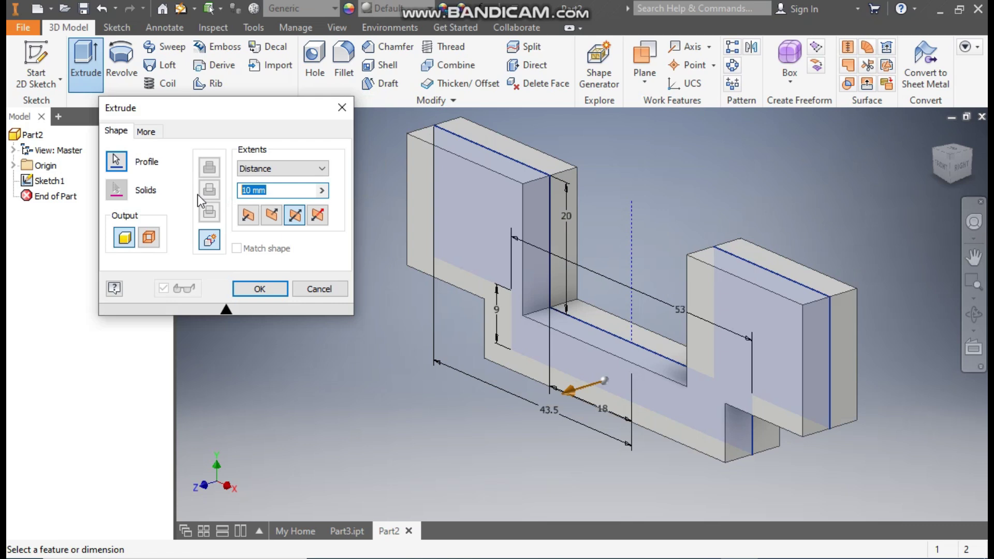
pyautogui.write('50')
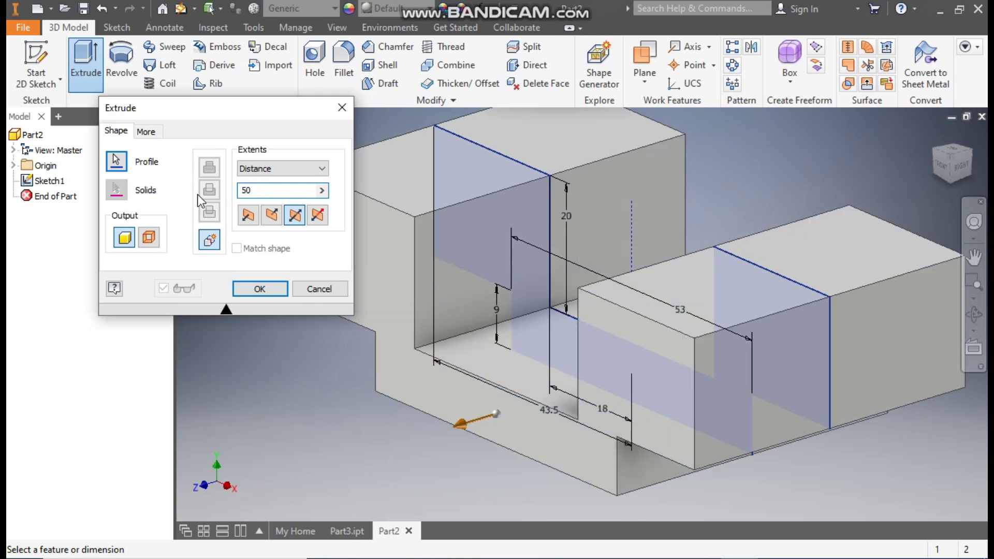
pyautogui.click(243, 294)
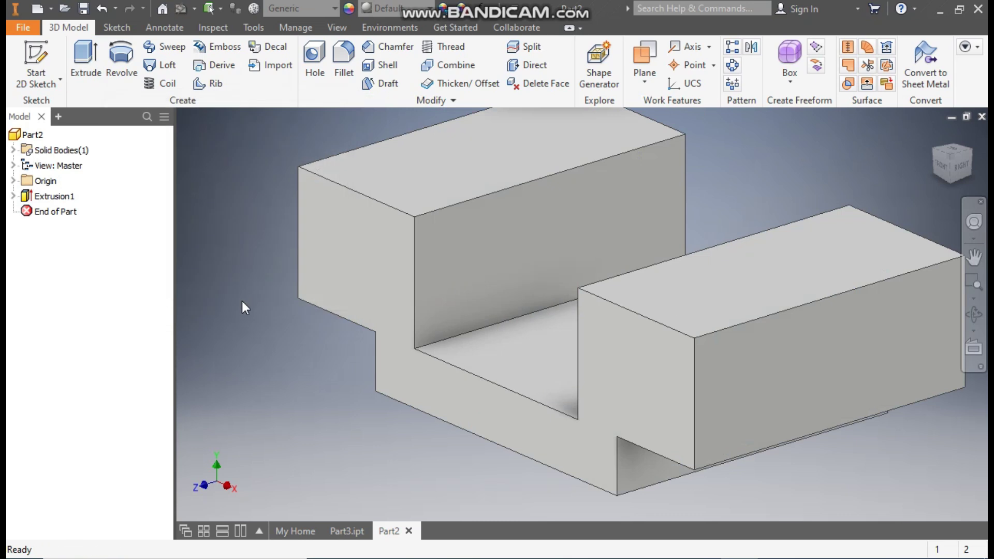
# Start a new sketch on the XY plane of the part
pyautogui.click(13, 181)
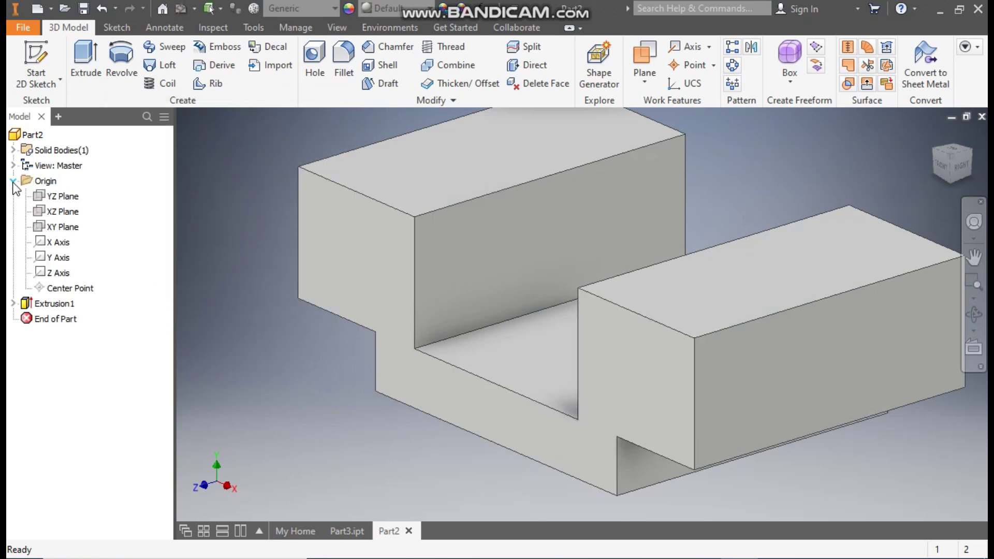
pyautogui.click(62, 227)
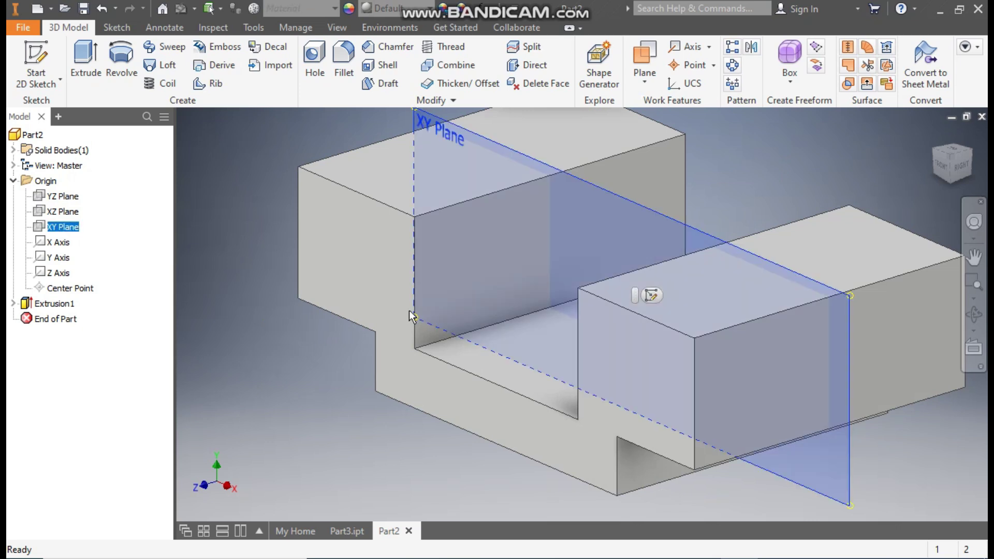
pyautogui.click(651, 294)
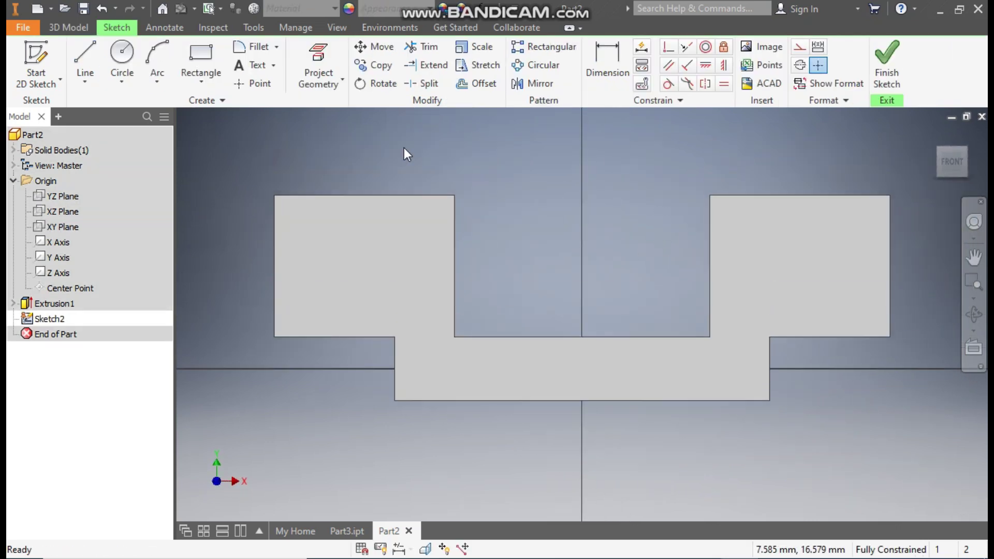
# Draw a center-point semicircular arc of about 18 mm radius over the gap, joining the blocks' inner top corners
pyautogui.click(158, 81)
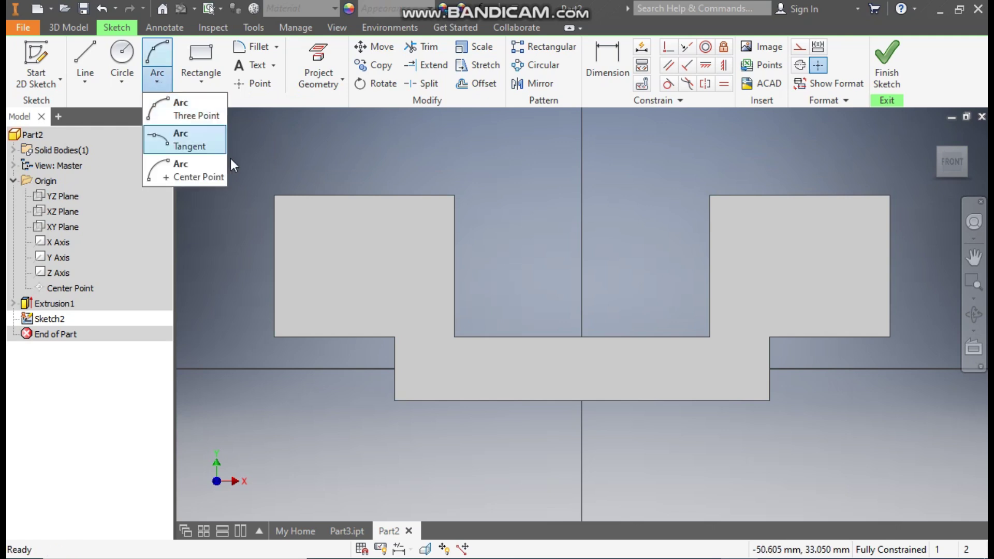
pyautogui.click(196, 176)
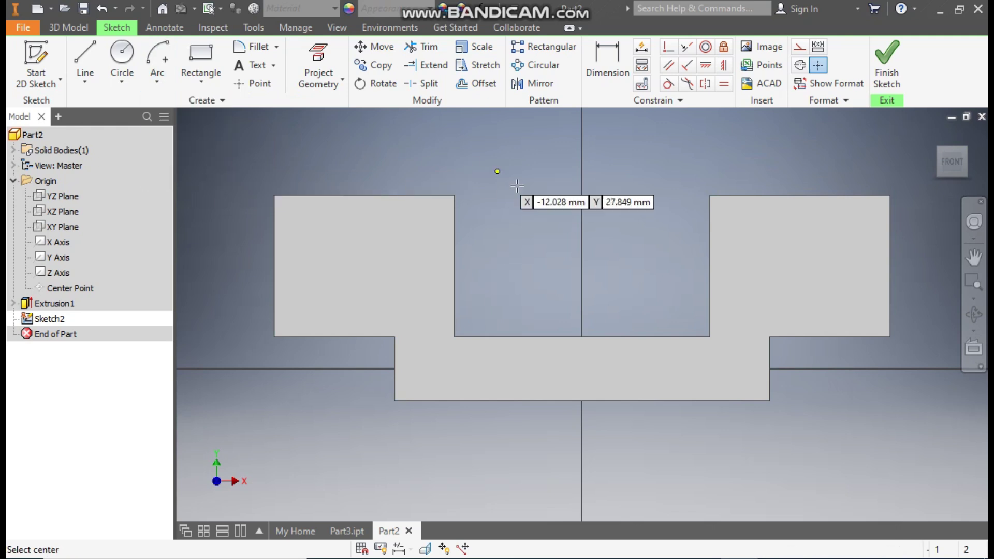
pyautogui.click(581, 196)
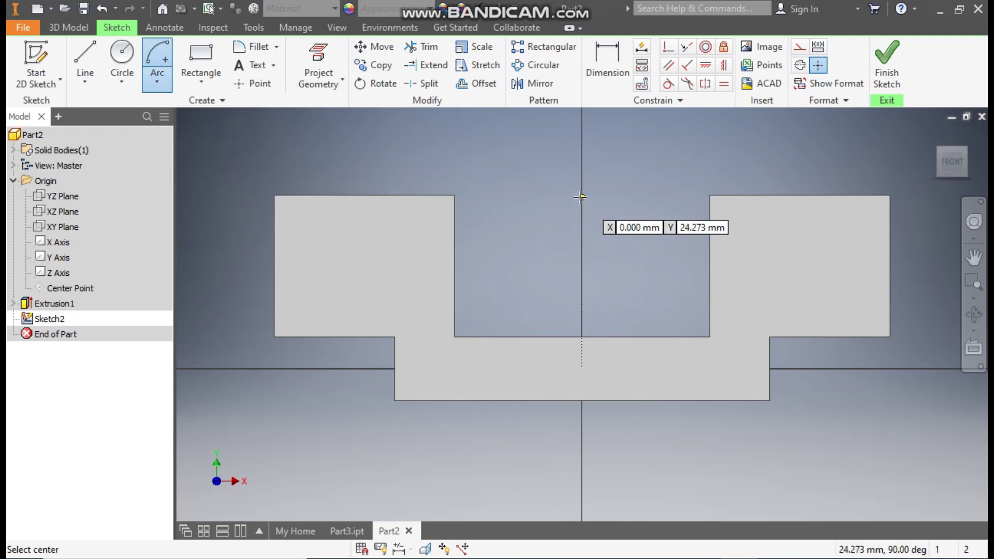
pyautogui.click(455, 196)
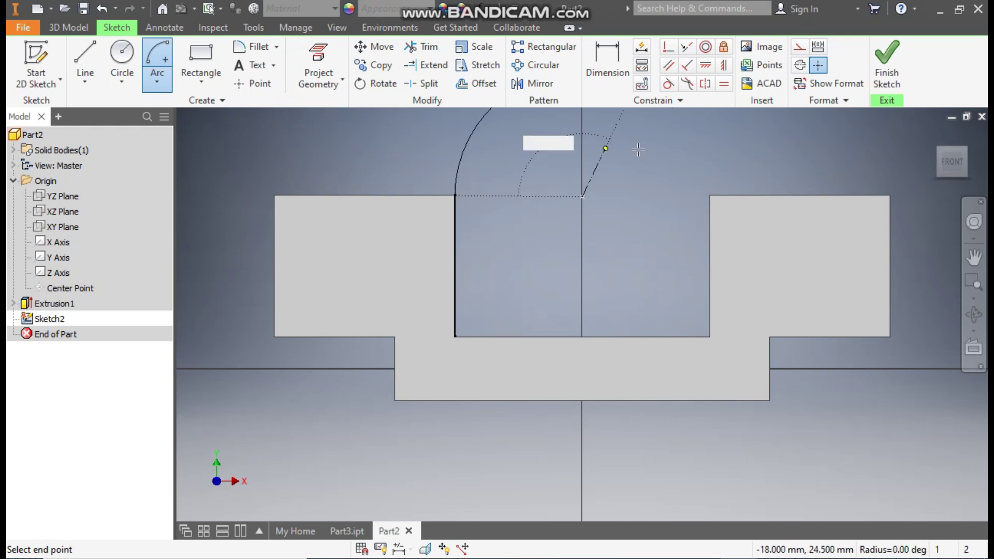
pyautogui.click(710, 198)
pyautogui.moveTo(717, 172); pyautogui.dragTo(699, 225, button='middle')
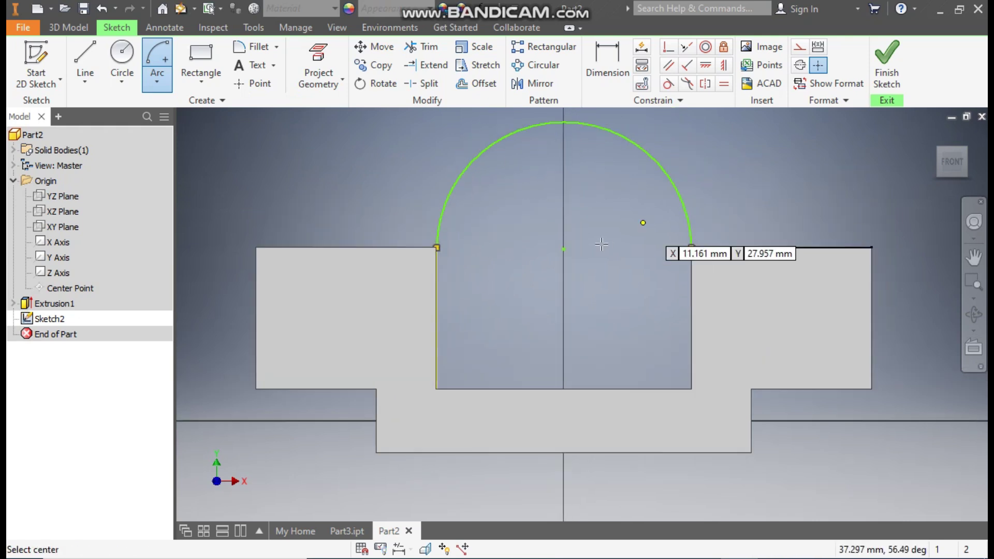
# Draw a concentric outer semicircular arc of about 26 mm radius, ending on the blocks' top edges
pyautogui.click(563, 248)
pyautogui.click(434, 251)
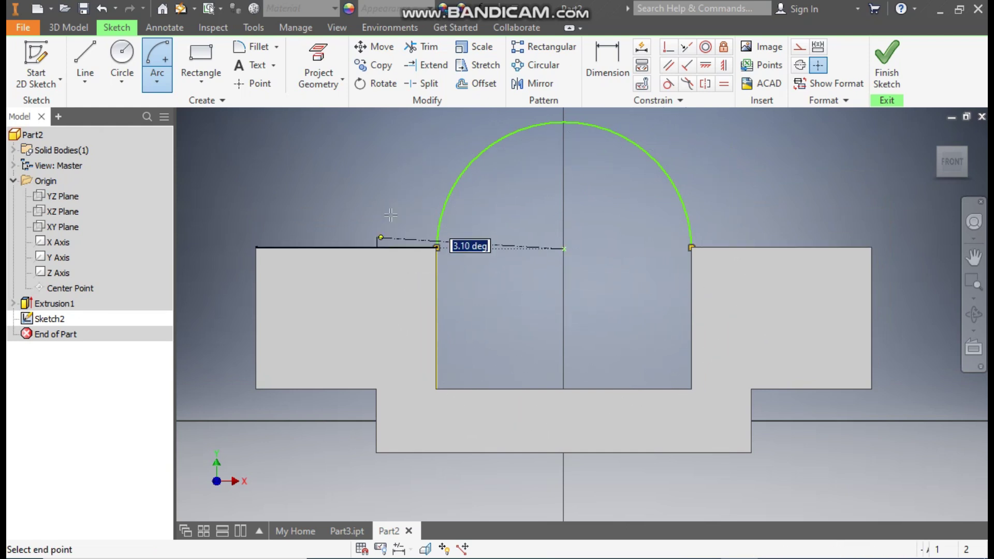
pyautogui.click(750, 248)
pyautogui.scroll(1, 788, 170)
pyautogui.moveTo(787, 171)
pyautogui.mouseDown(button='middle')
pyautogui.moveTo(784, 208)
pyautogui.moveTo(751, 234)
pyautogui.mouseUp(button='middle')
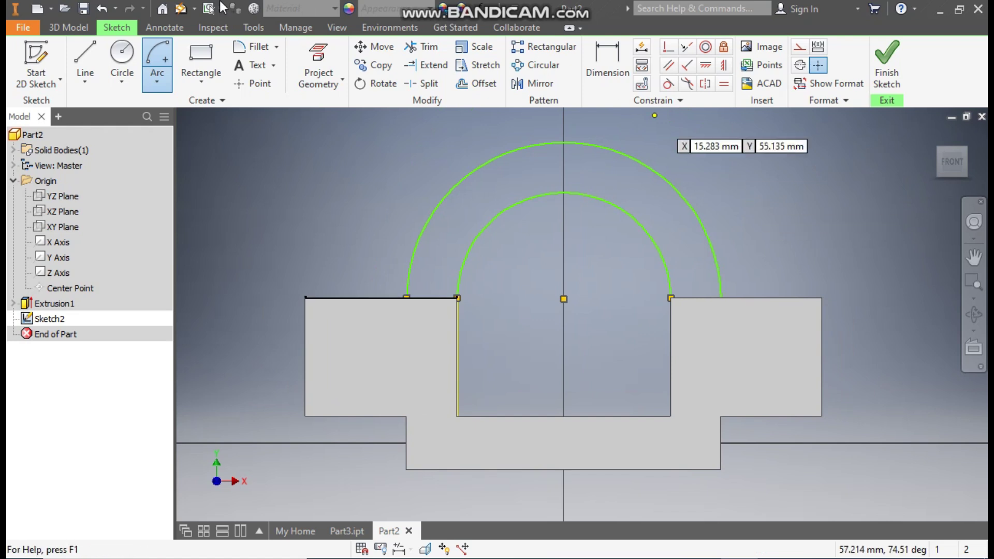
# Close the arch profile with a horizontal line between the inner and outer arc ends on each side
pyautogui.click(82, 42)
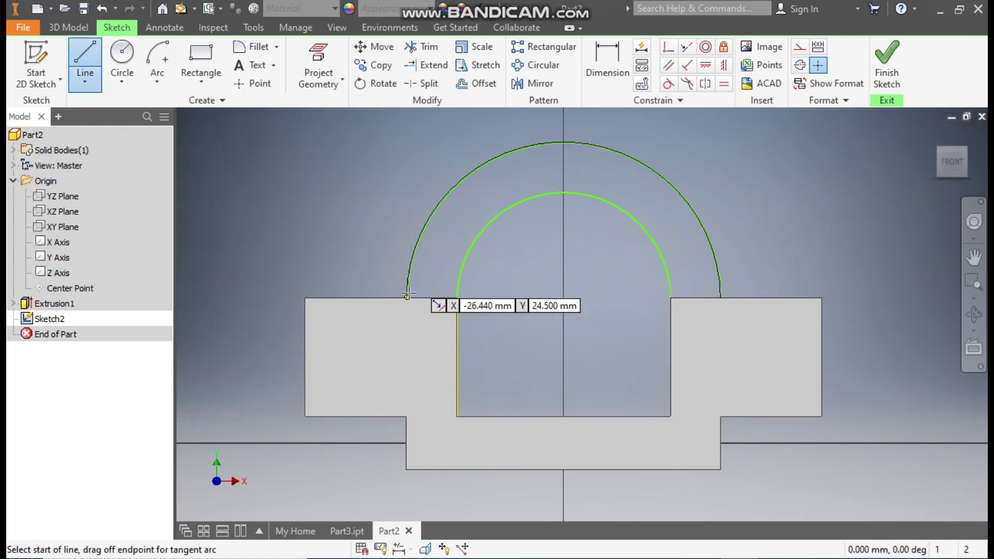
pyautogui.click(407, 297)
pyautogui.doubleClick(456, 298)
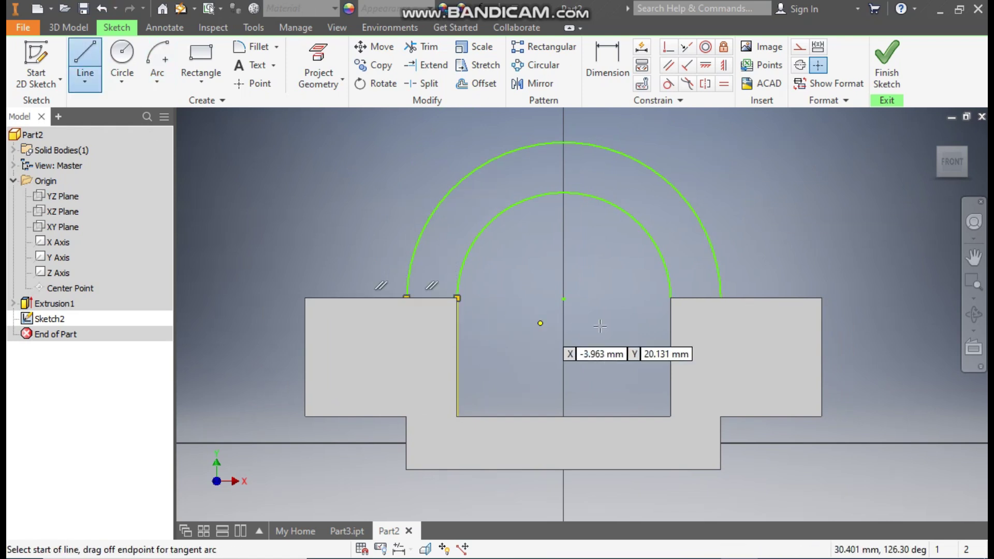
pyautogui.click(672, 296)
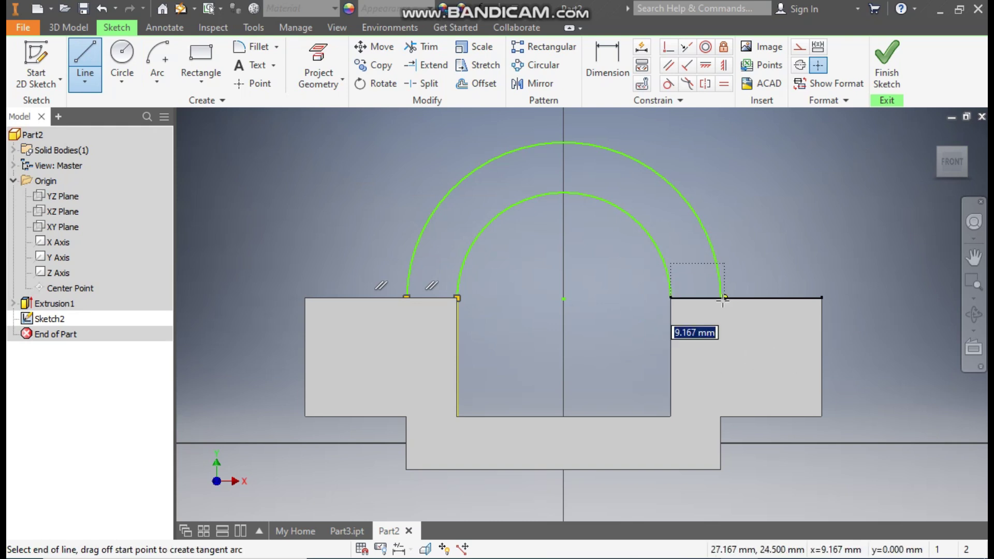
pyautogui.click(721, 297)
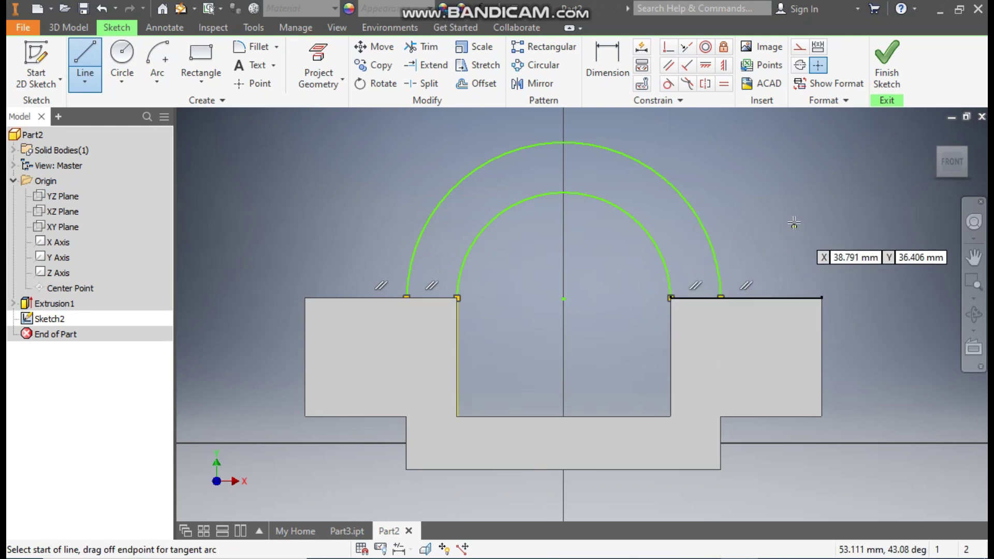
# Dimension the inner arc's radius as 18 mm
pyautogui.click(613, 57)
pyautogui.click(603, 201)
pyautogui.click(628, 234)
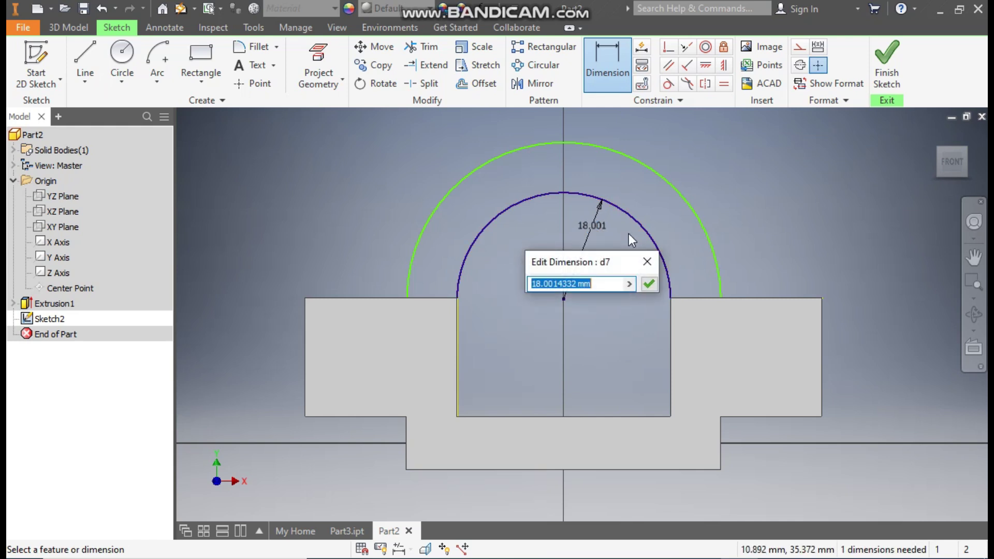
pyautogui.write('18')
pyautogui.press('Return')
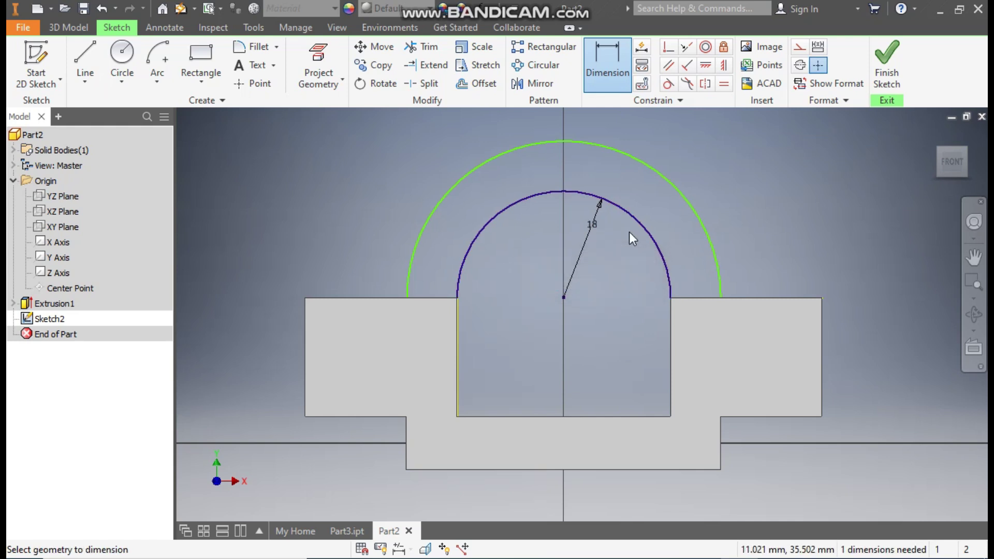
# Dimension the outer arc's radius as 26 mm
pyautogui.click(649, 173)
pyautogui.click(625, 187)
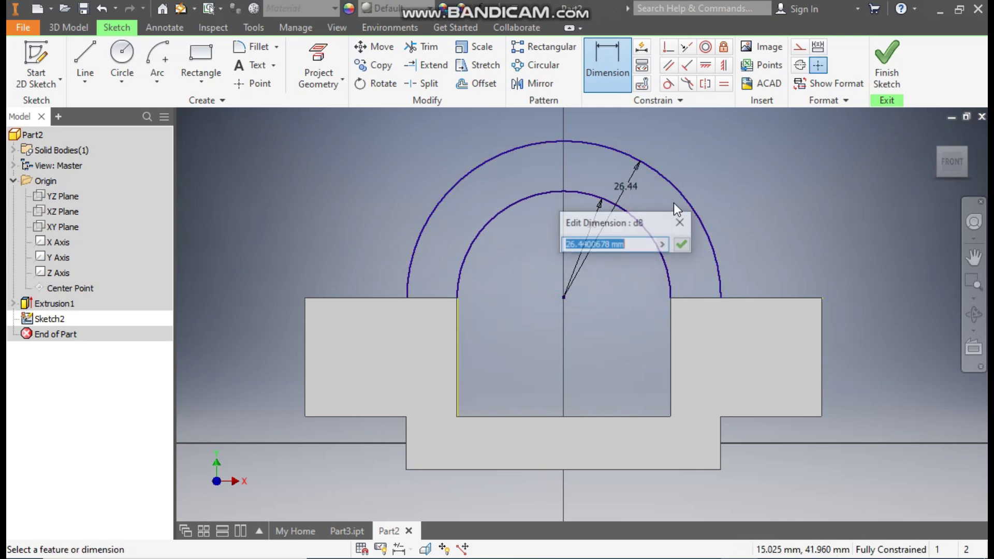
pyautogui.write('26')
pyautogui.press('Return')
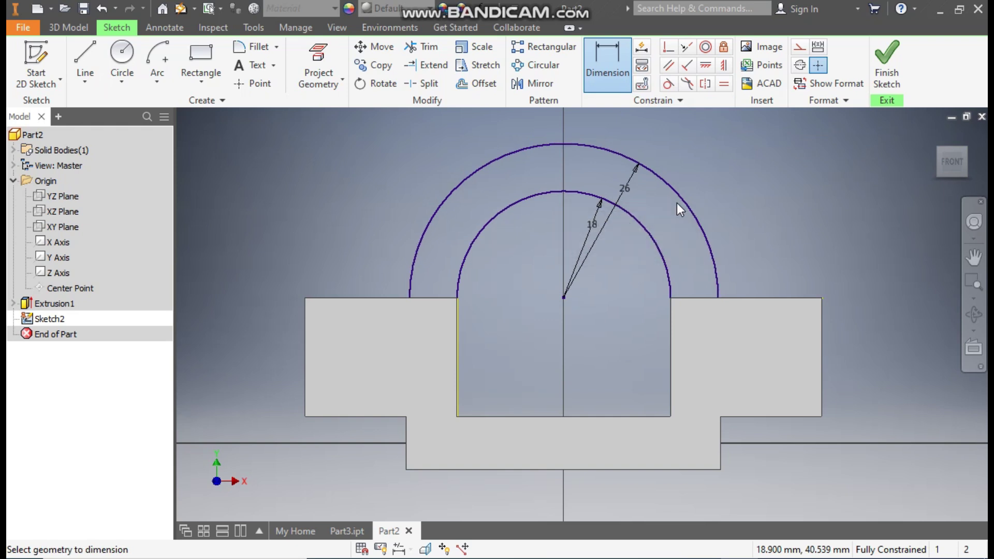
# Finish the sketch and extrude the arch profile symmetrically by 36 mm, joined to the existing body
pyautogui.click(886, 62)
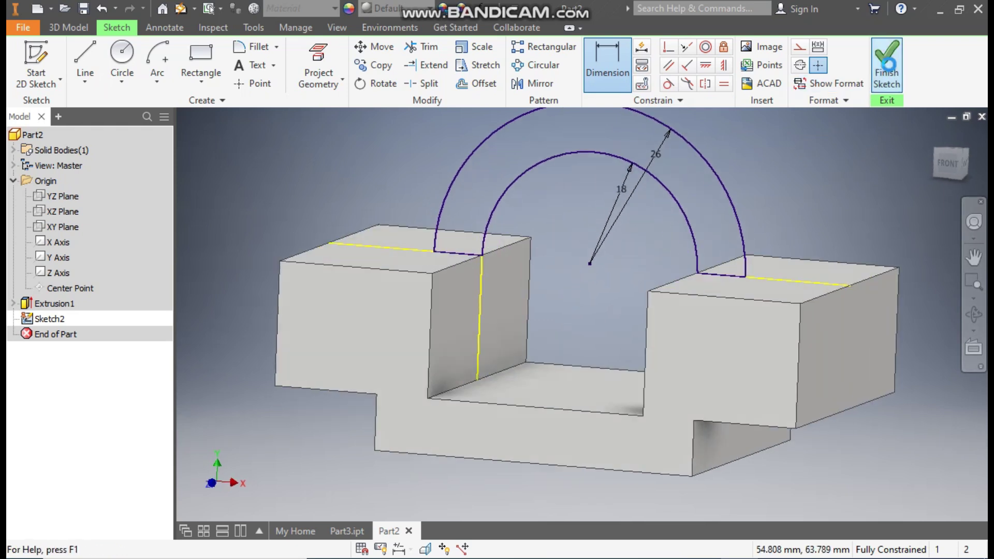
pyautogui.click(86, 57)
pyautogui.moveTo(681, 214); pyautogui.dragTo(681, 281, button='middle')
pyautogui.scroll(2, 682, 281)
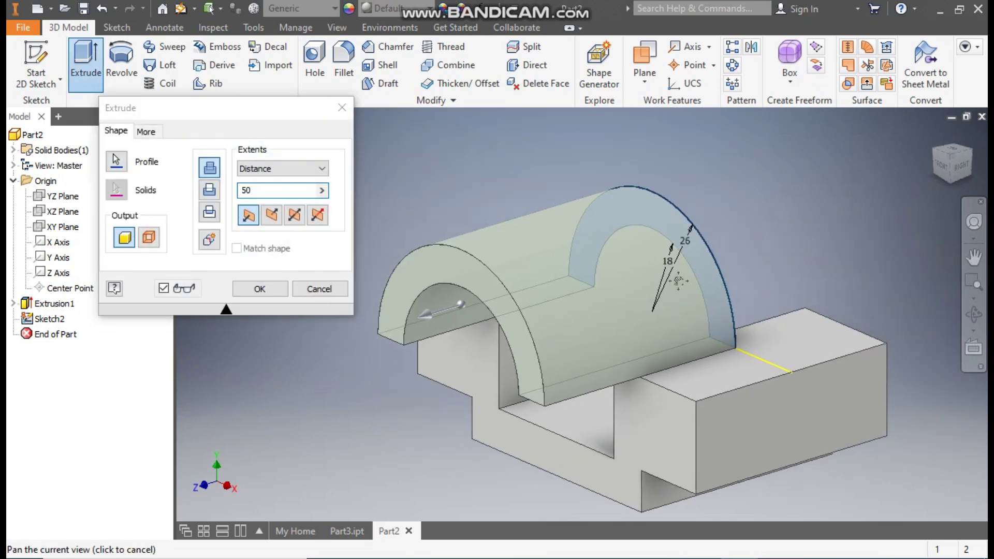
pyautogui.click(295, 216)
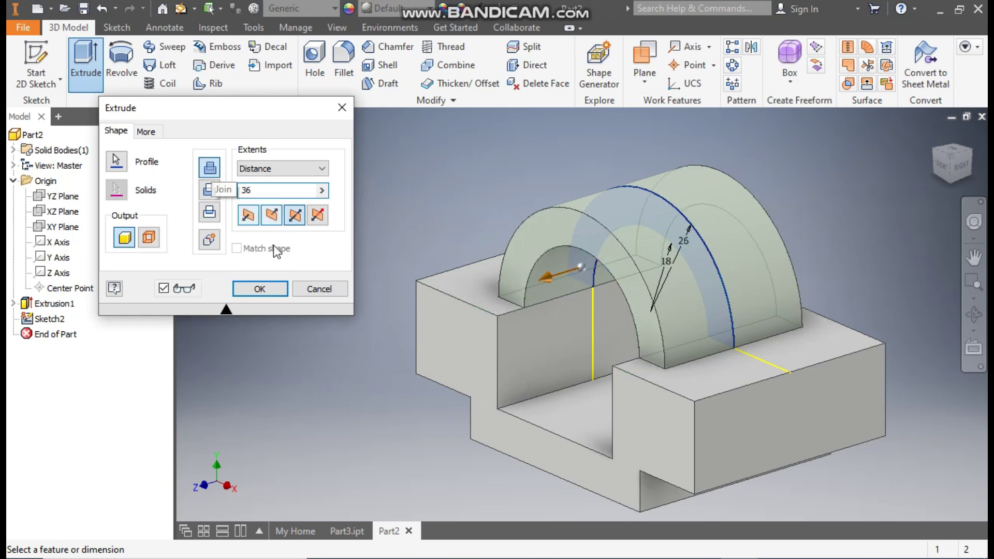
pyautogui.click(260, 289)
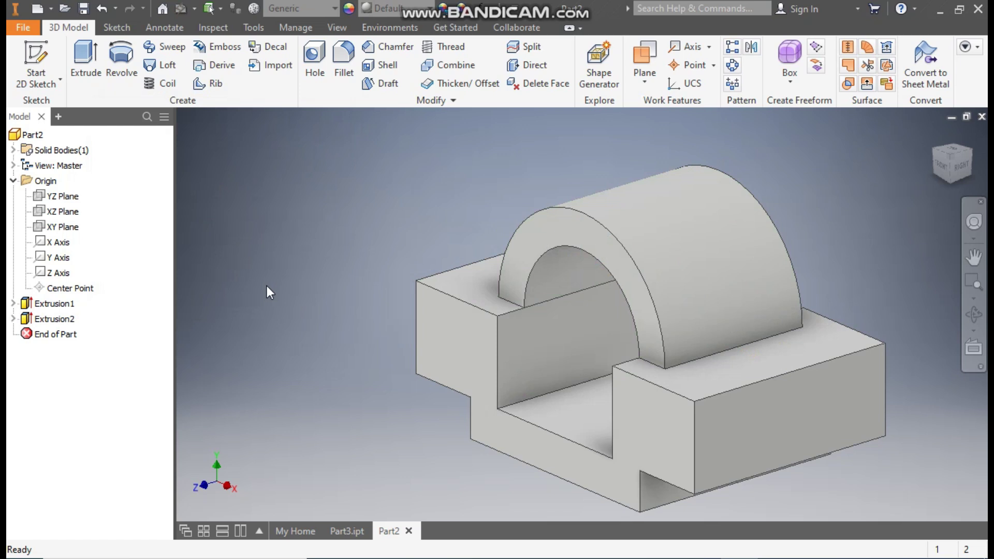
# Start a new sketch on the top face of the block on the positive X side
pyautogui.click(744, 368)
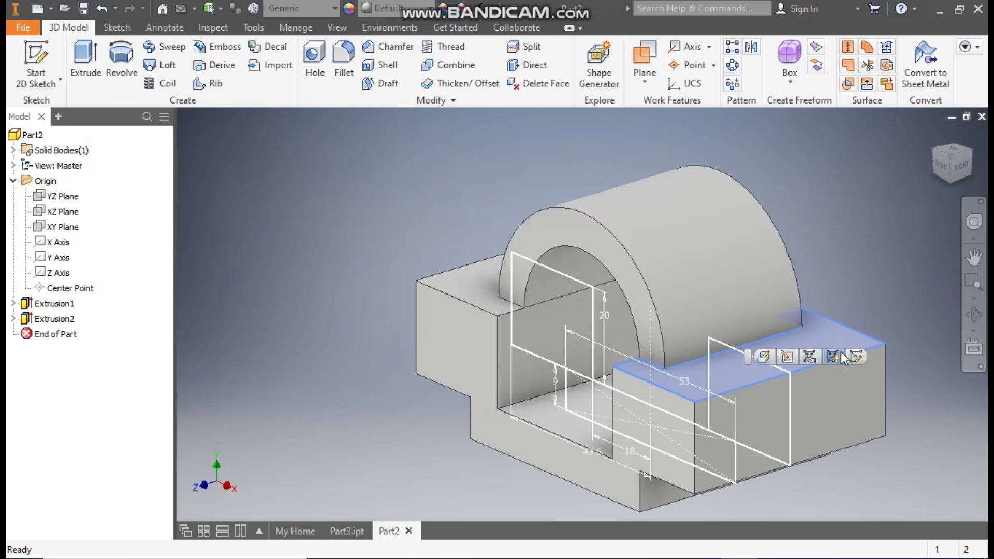
pyautogui.click(853, 359)
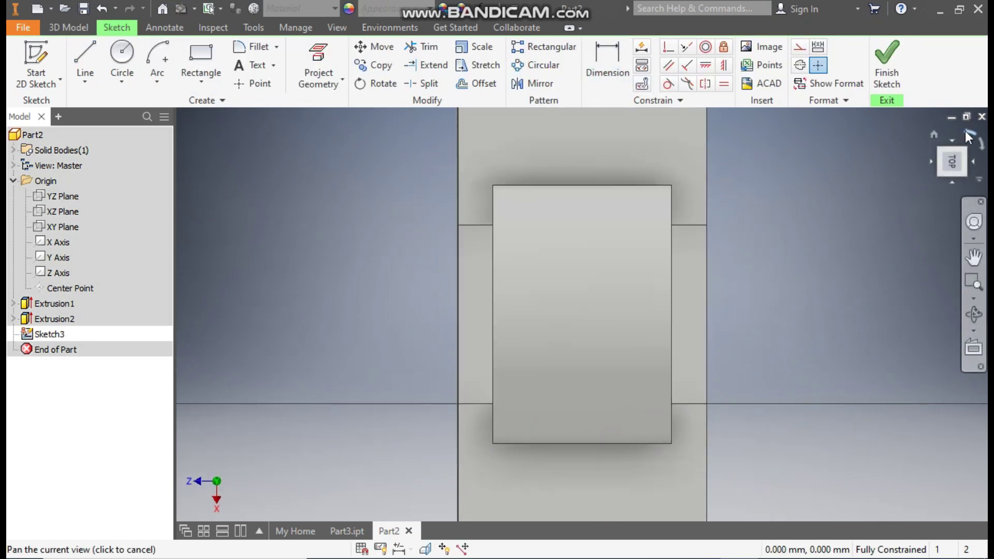
pyautogui.click(965, 131)
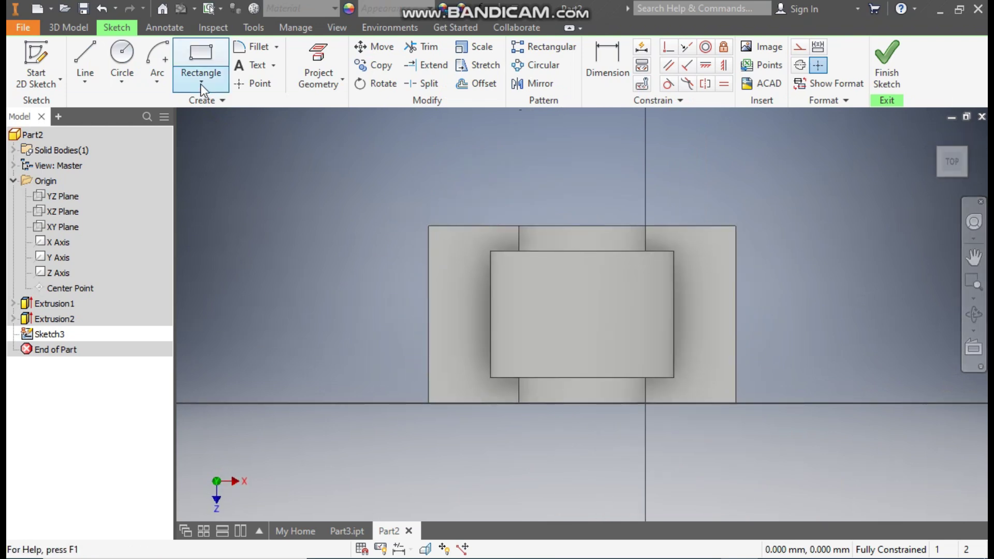
# Draw a small two-point rectangle inward from the outer edge of the opposite block, near the middle of its length
pyautogui.click(201, 85)
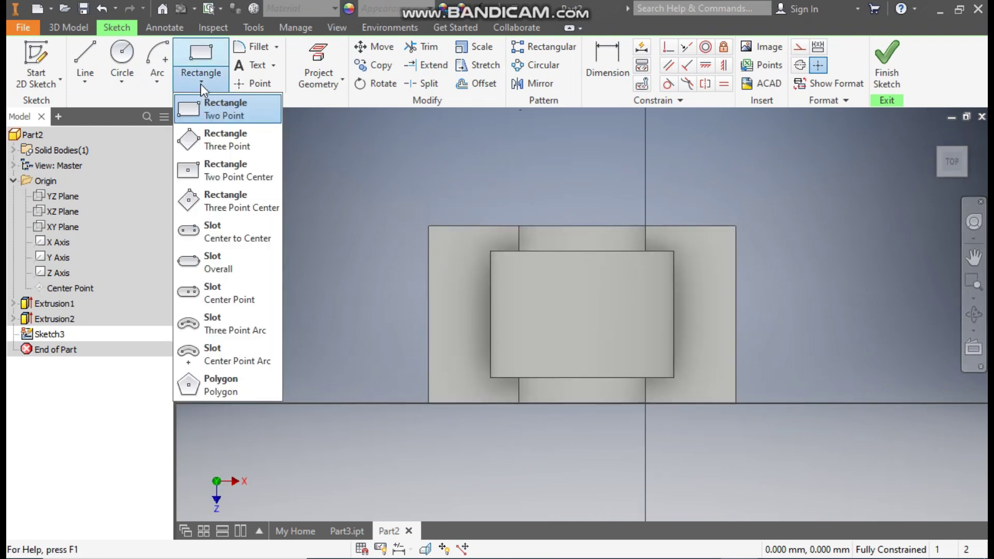
pyautogui.click(219, 114)
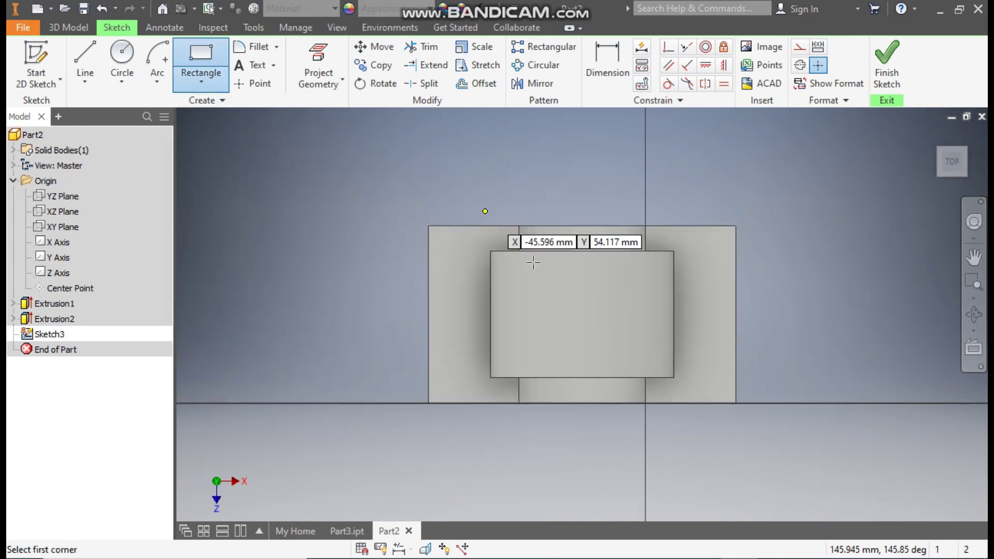
pyautogui.click(429, 288)
pyautogui.click(461, 345)
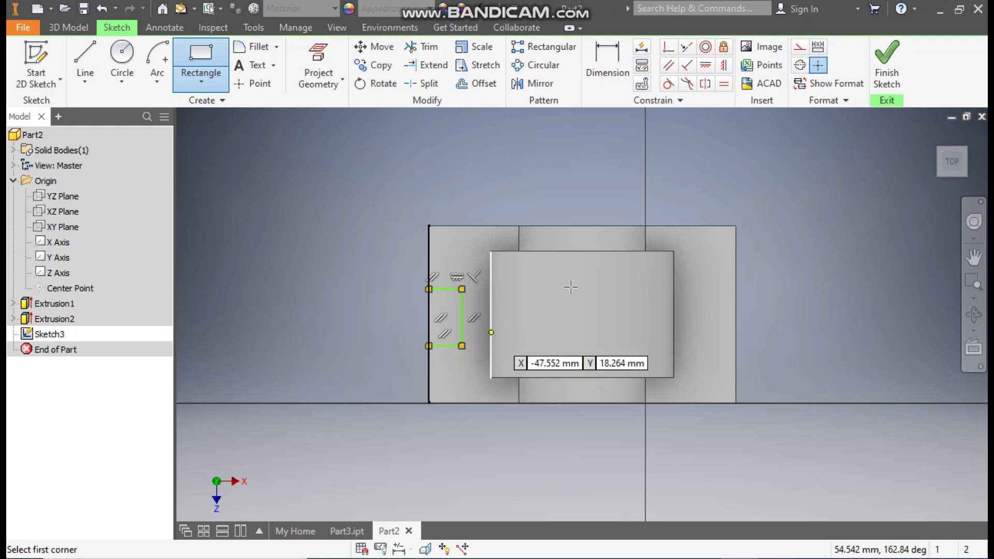
# Dimension the sketched rectangle as 9 mm inward from the block's outer edge and 16 mm along it
pyautogui.click(607, 58)
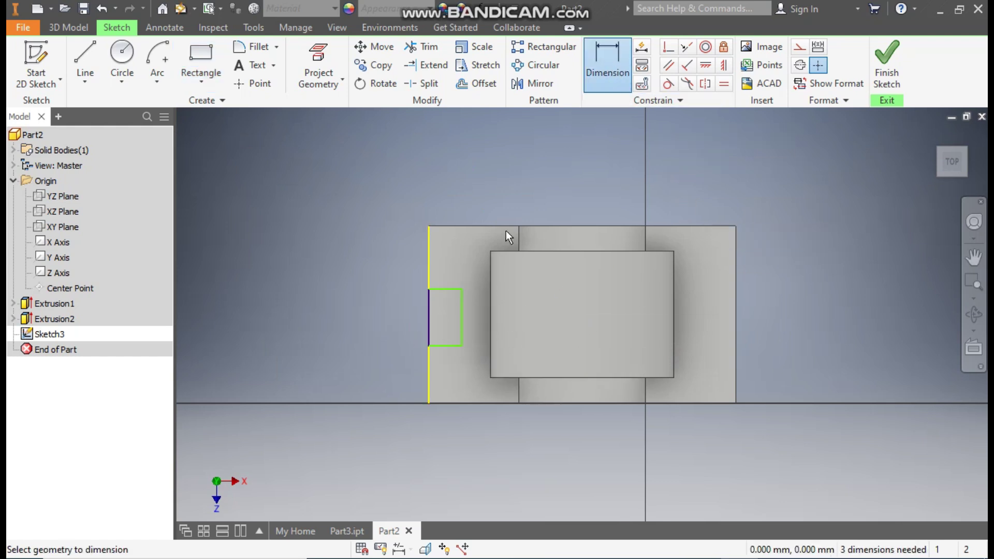
pyautogui.click(448, 263)
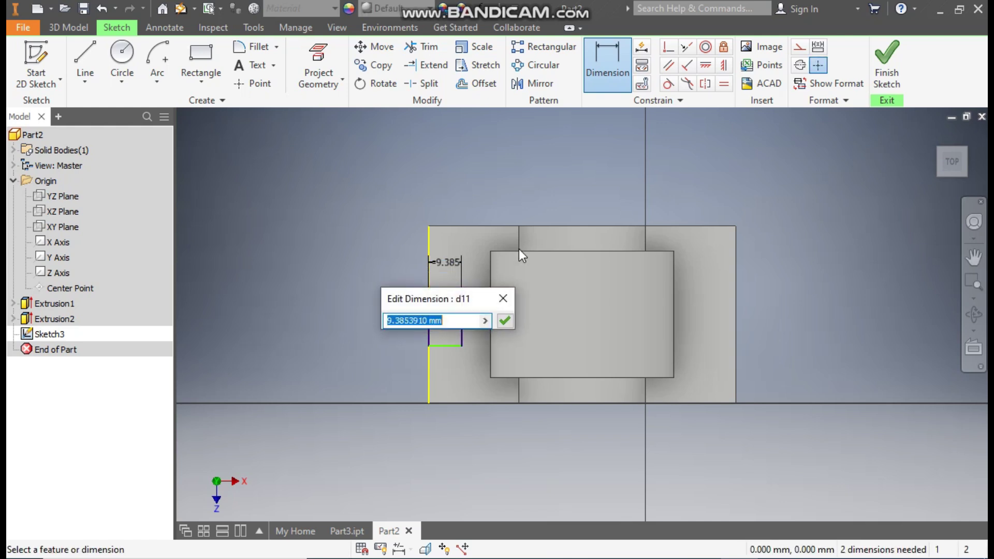
pyautogui.write('9')
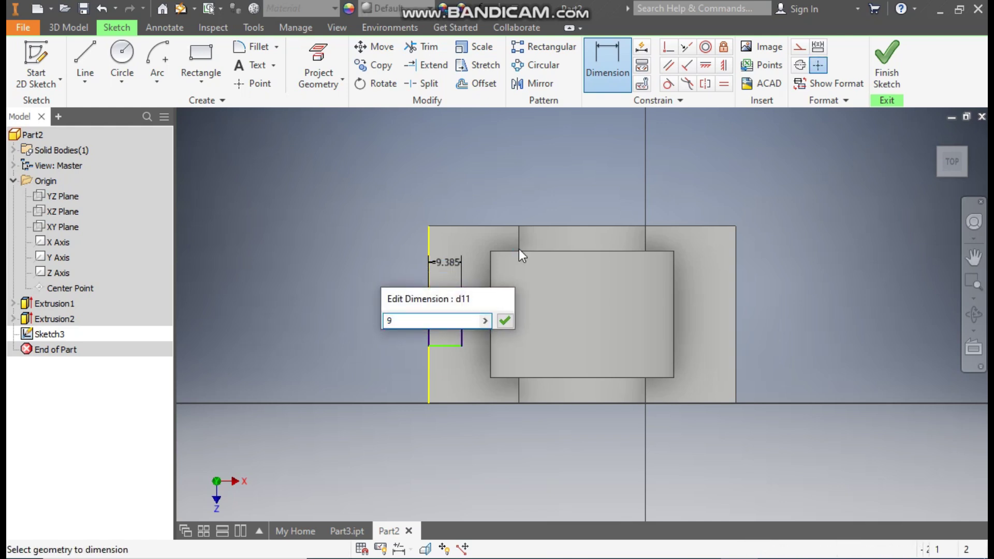
pyautogui.press('Return')
pyautogui.click(460, 308)
pyautogui.click(475, 310)
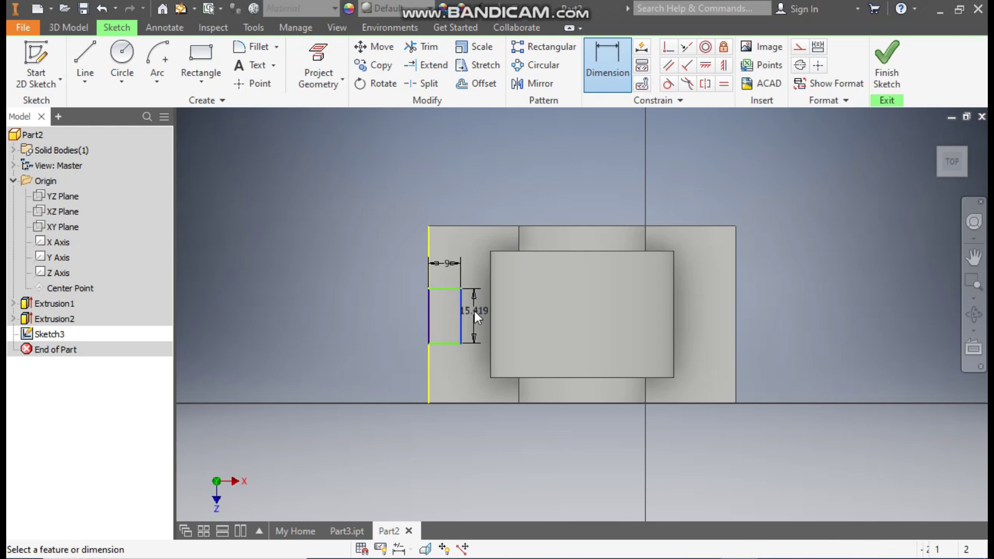
pyautogui.write('16')
pyautogui.press('Return')
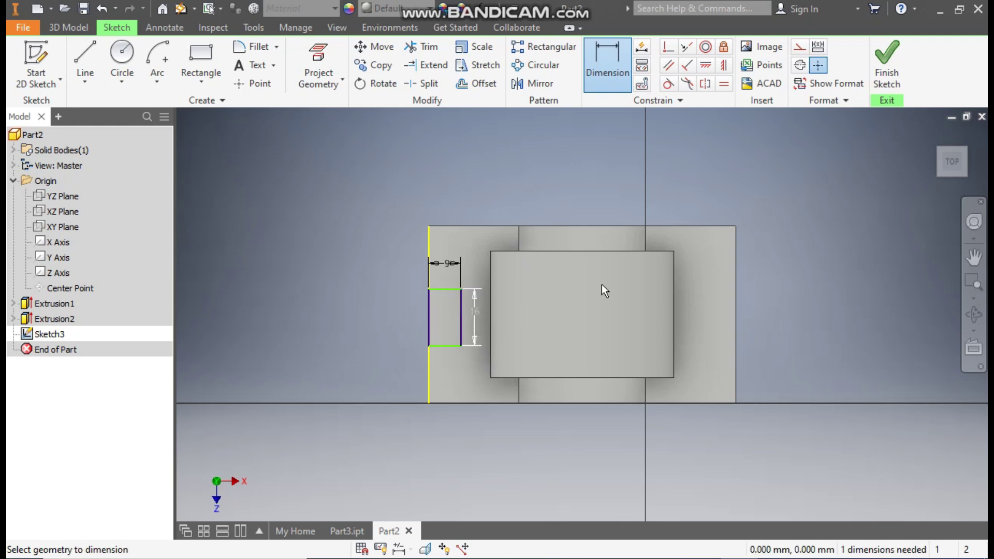
# Apply a horizontal constraint between the part's centre point and the midpoint of the rectangle's inner edge
pyautogui.click(704, 65)
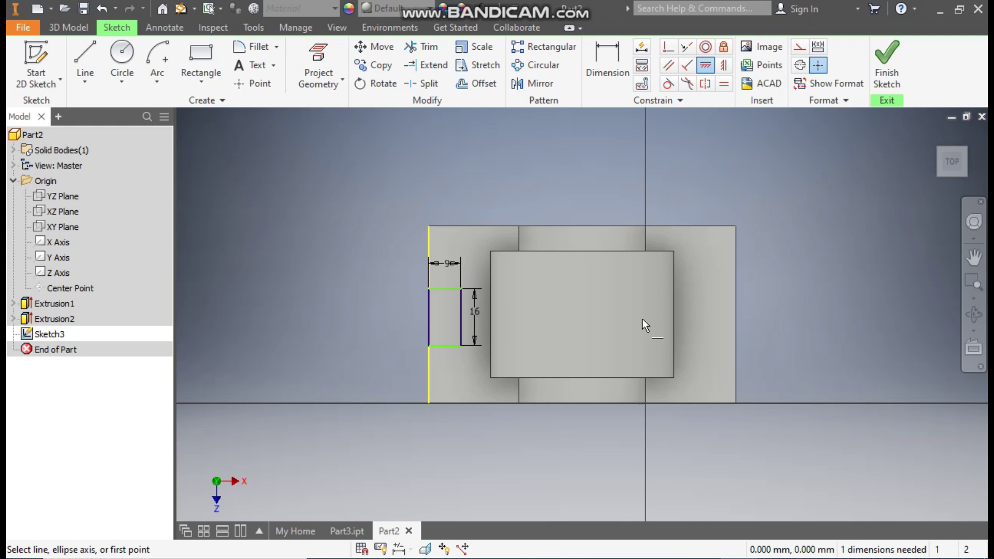
pyautogui.click(582, 315)
pyautogui.click(460, 316)
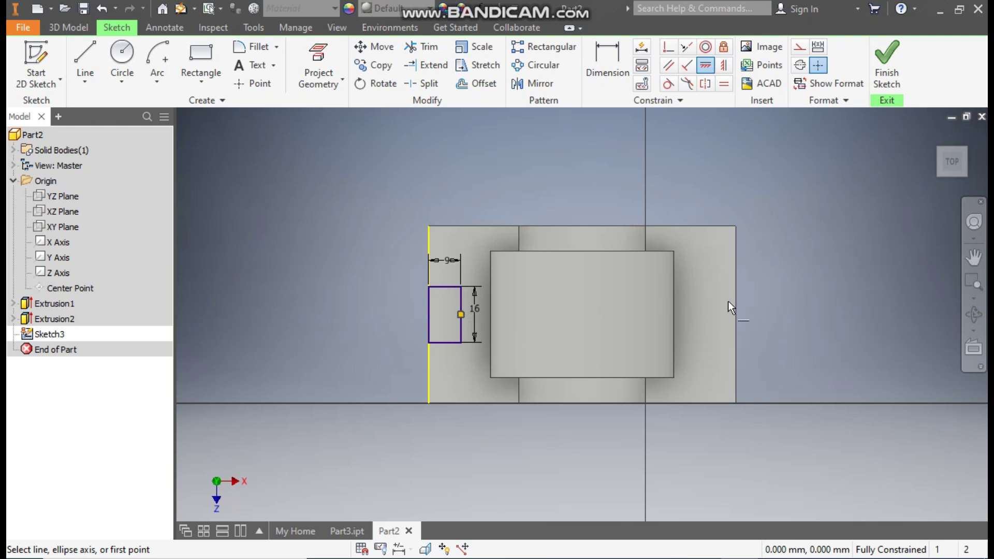
# Draw a vertical line about 53 mm long from the part's centre point past its back edge and make it construction geometry
pyautogui.click(85, 58)
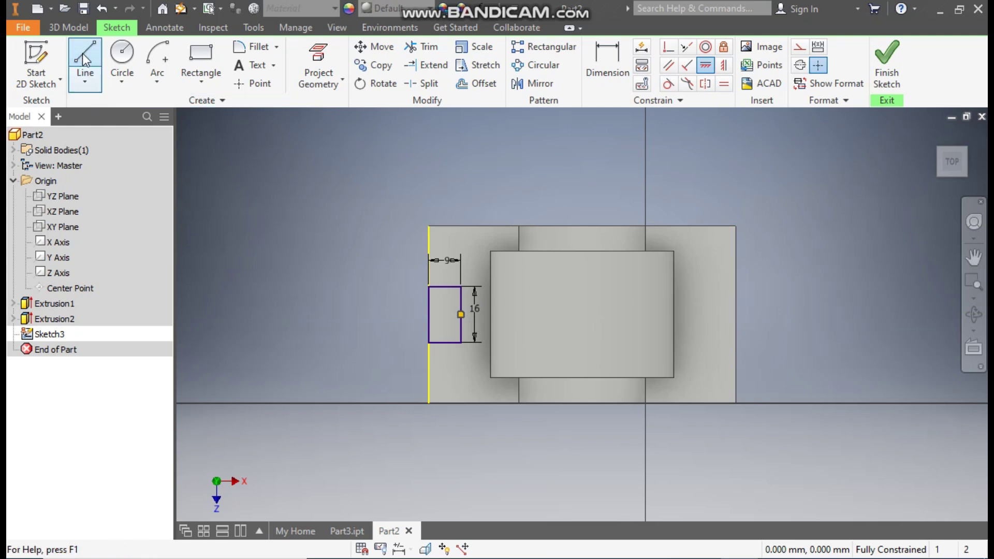
pyautogui.click(581, 314)
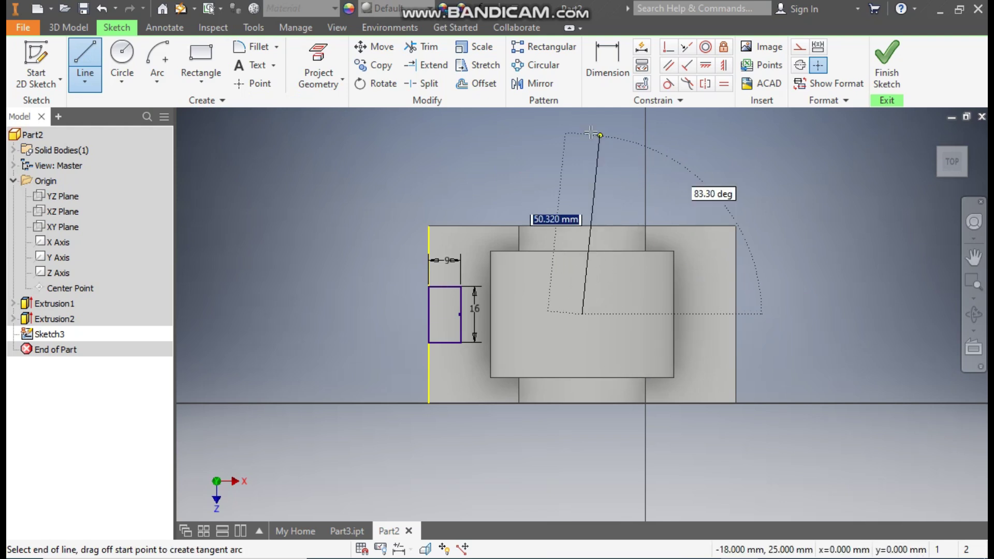
pyautogui.click(582, 128)
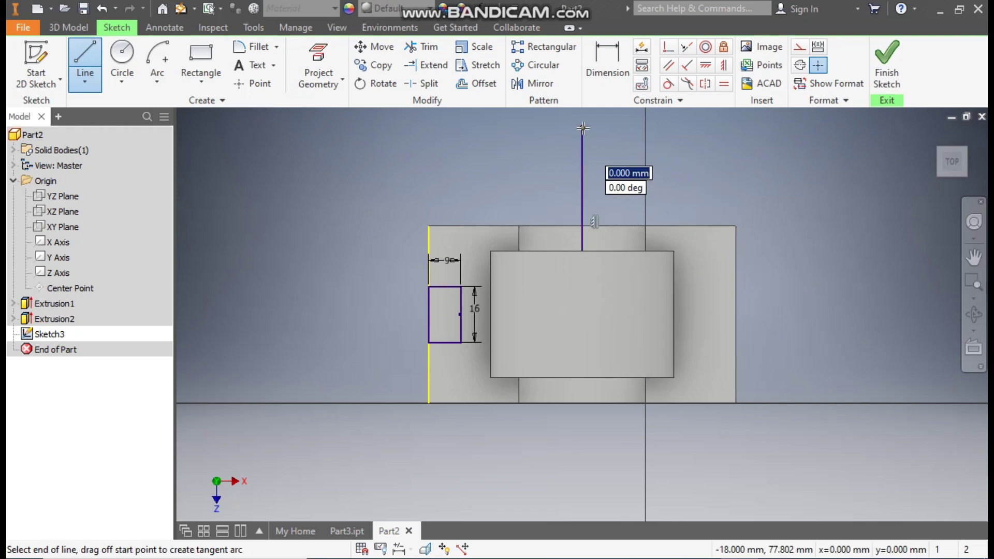
pyautogui.press('Escape')
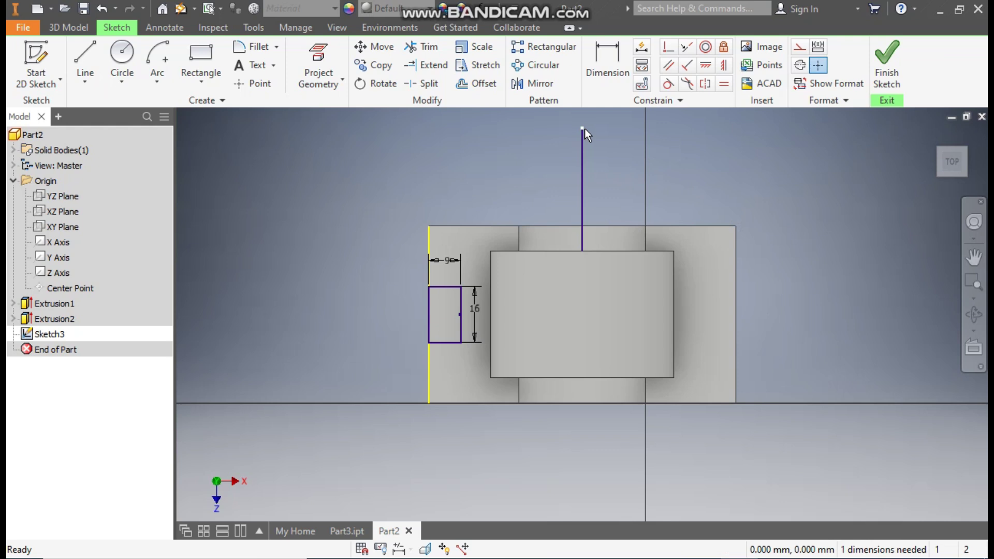
pyautogui.click(585, 142)
pyautogui.click(800, 50)
pyautogui.click(800, 190)
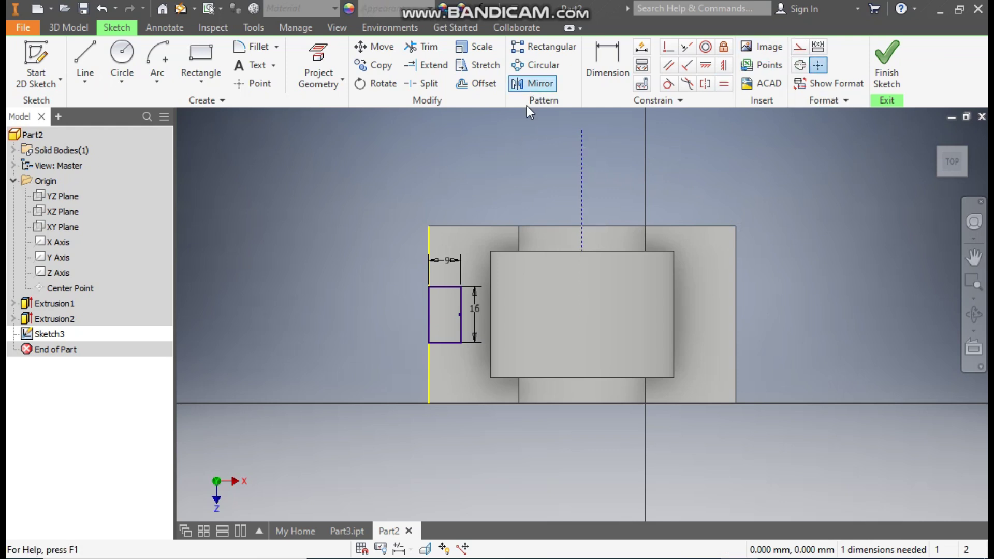
# Mirror the notch rectangle and the adjoining block edge about the vertical construction line
pyautogui.click(529, 87)
pyautogui.moveTo(468, 275); pyautogui.dragTo(414, 356)
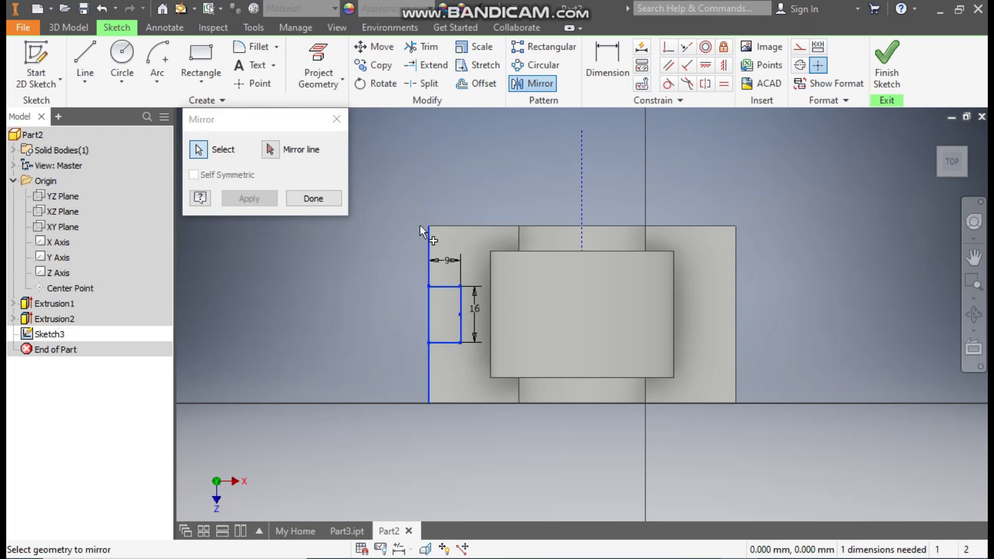
pyautogui.click(270, 149)
pyautogui.click(579, 202)
pyautogui.click(249, 198)
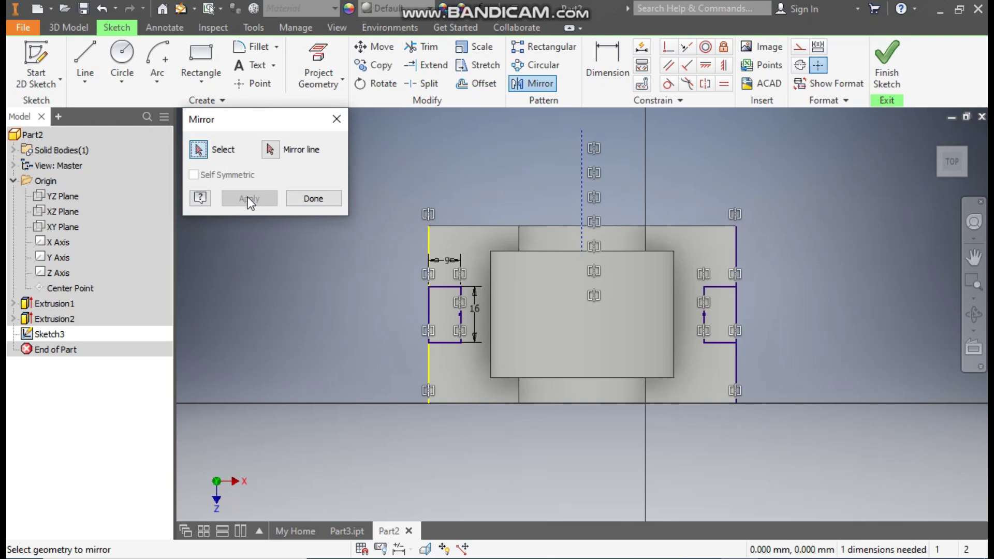
pyautogui.click(304, 197)
# Convert the mirrored outer edge line to construction geometry and finish the sketch
pyautogui.click(735, 258)
pyautogui.click(799, 46)
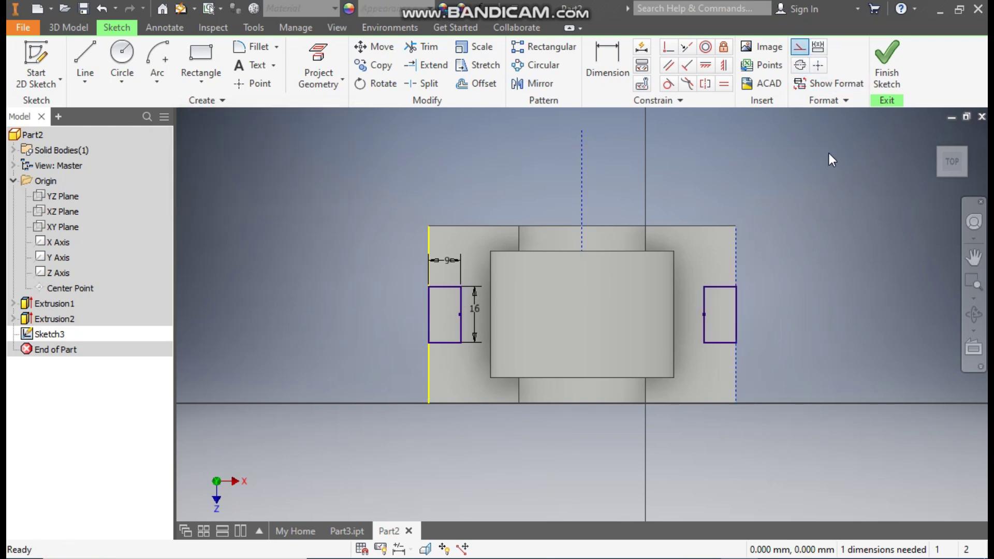
pyautogui.click(901, 72)
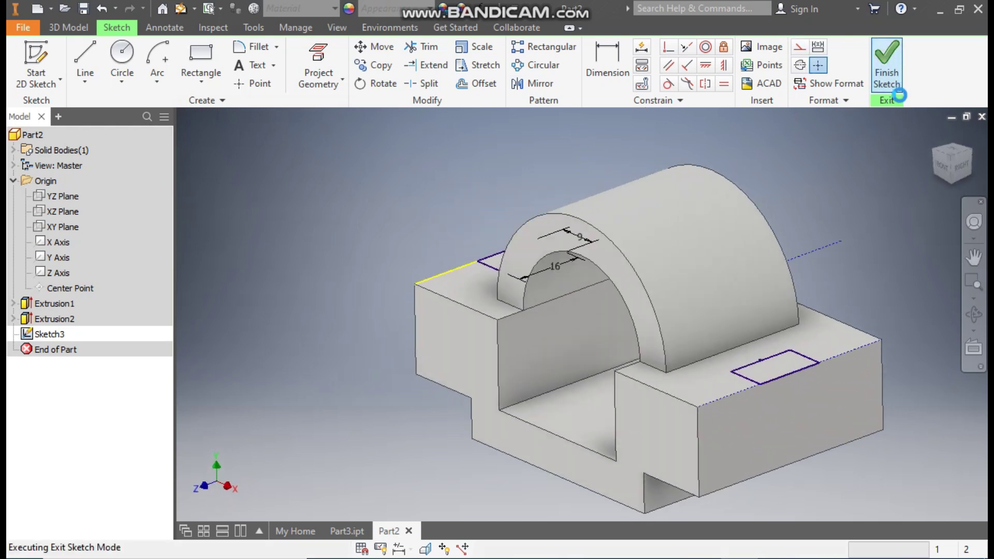
# Extrude both notch rectangles as a 9 mm deep cut downward into the blocks
pyautogui.press('e')
pyautogui.moveTo(875, 140); pyautogui.dragTo(241, 464)
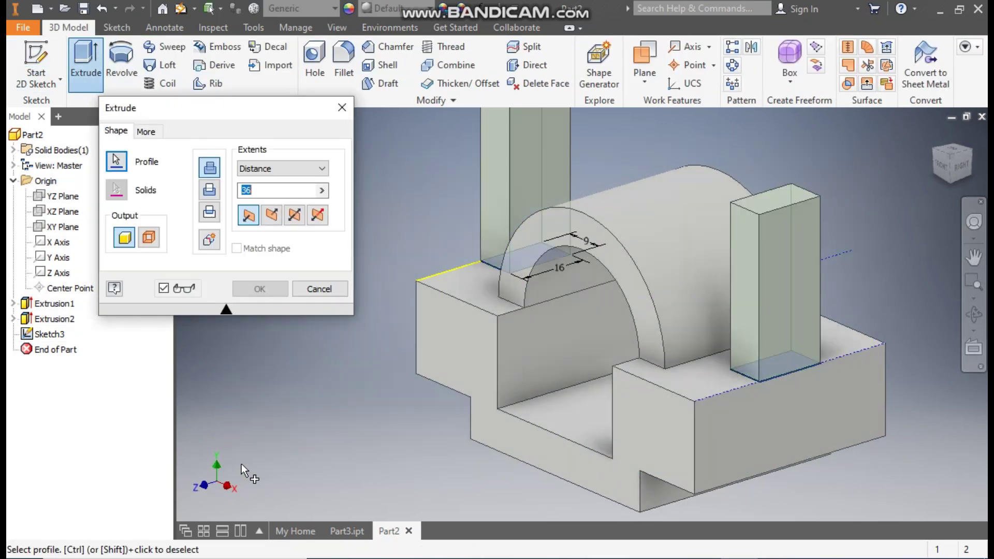
pyautogui.click(273, 217)
pyautogui.moveTo(784, 358); pyautogui.dragTo(760, 240, button='middle')
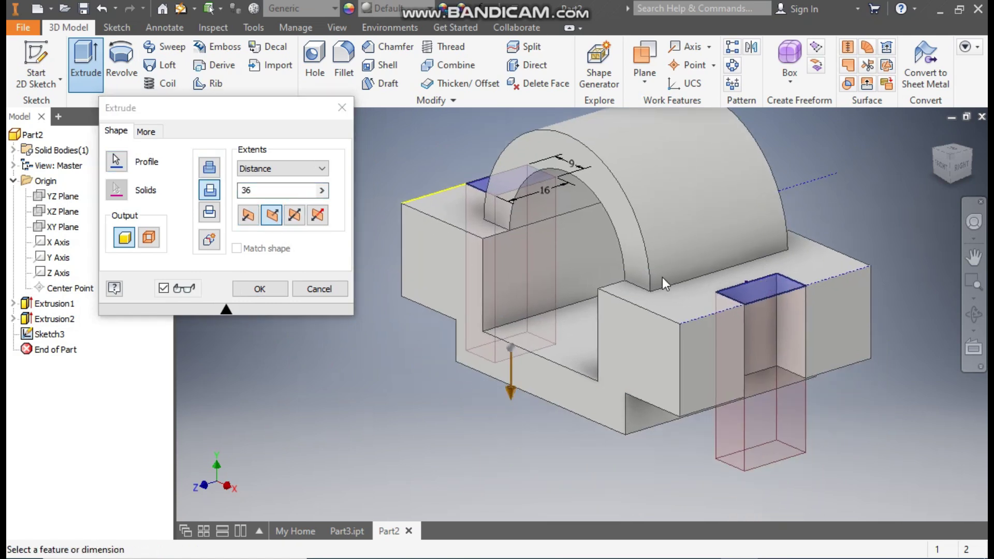
pyautogui.write('9')
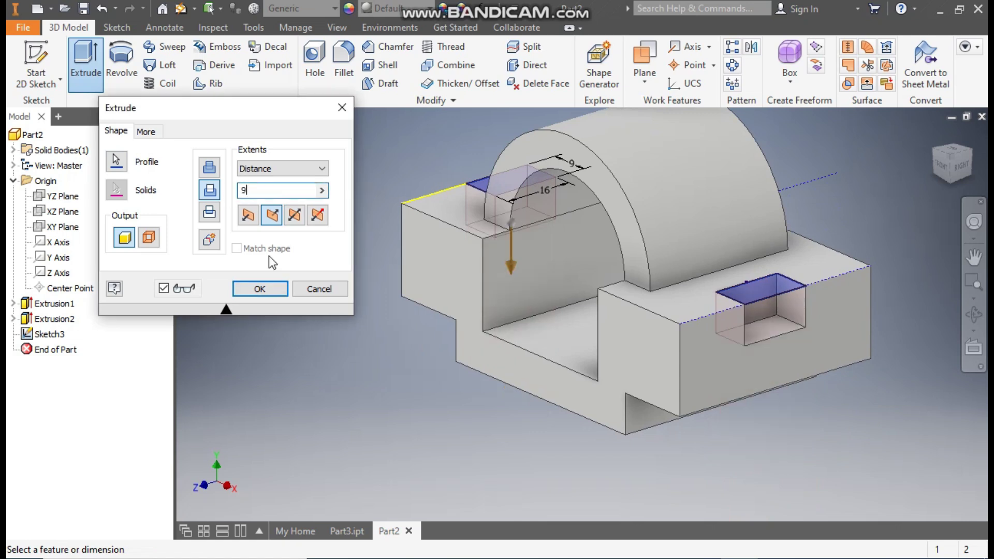
pyautogui.click(271, 291)
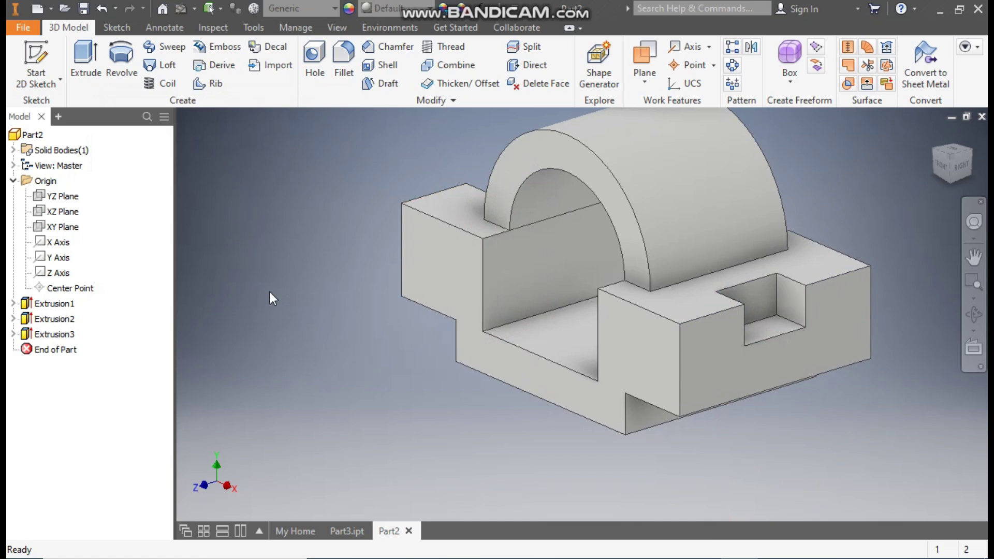
# Start a sketch on the bottom face of the base and draw an 18 mm diameter circle at its centre
pyautogui.click(948, 179)
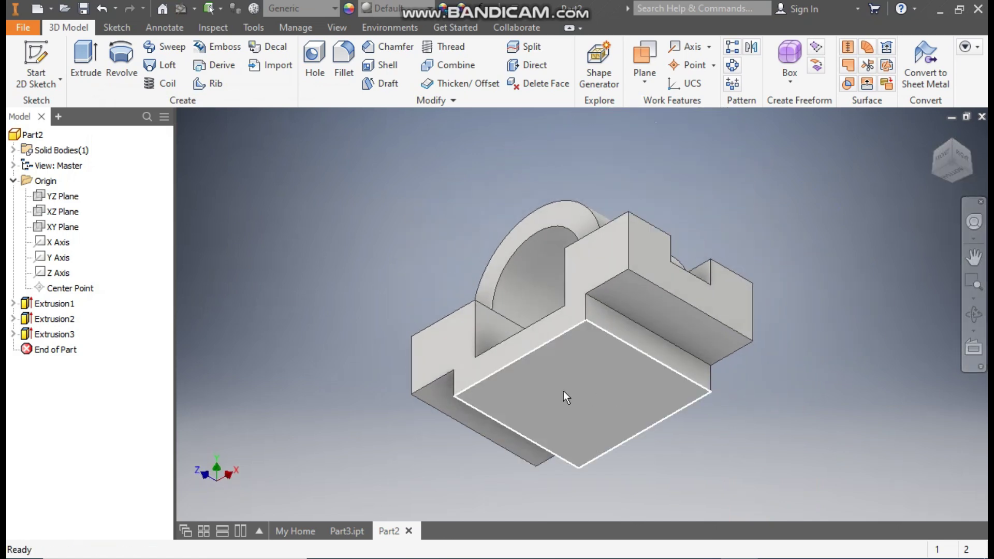
pyautogui.click(564, 392)
pyautogui.click(675, 381)
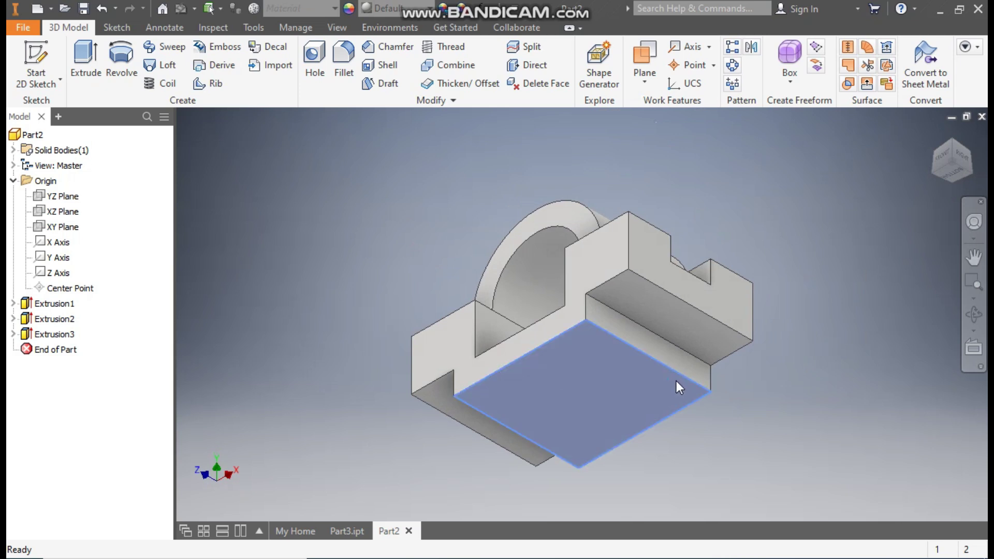
pyautogui.click(123, 55)
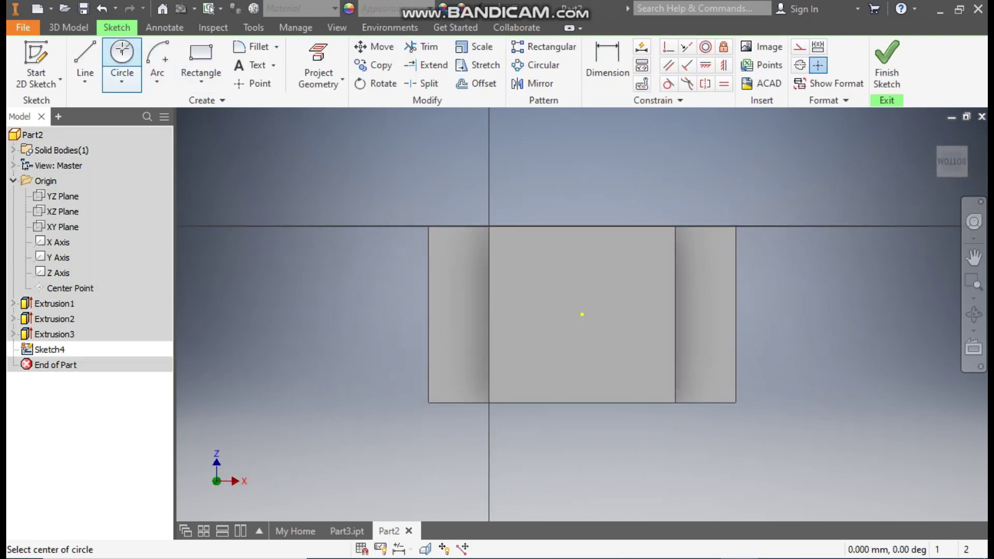
pyautogui.click(582, 314)
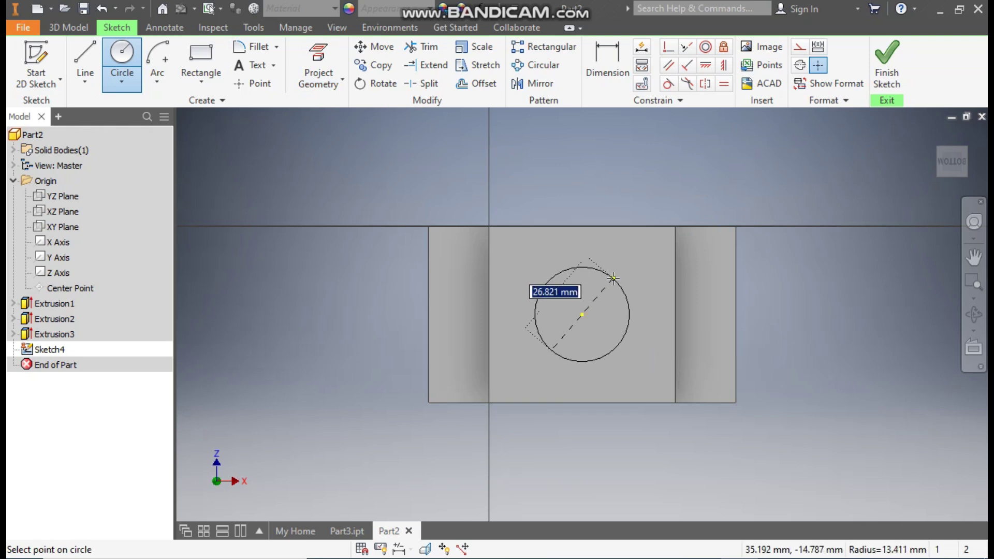
pyautogui.write('18')
pyautogui.press('Return')
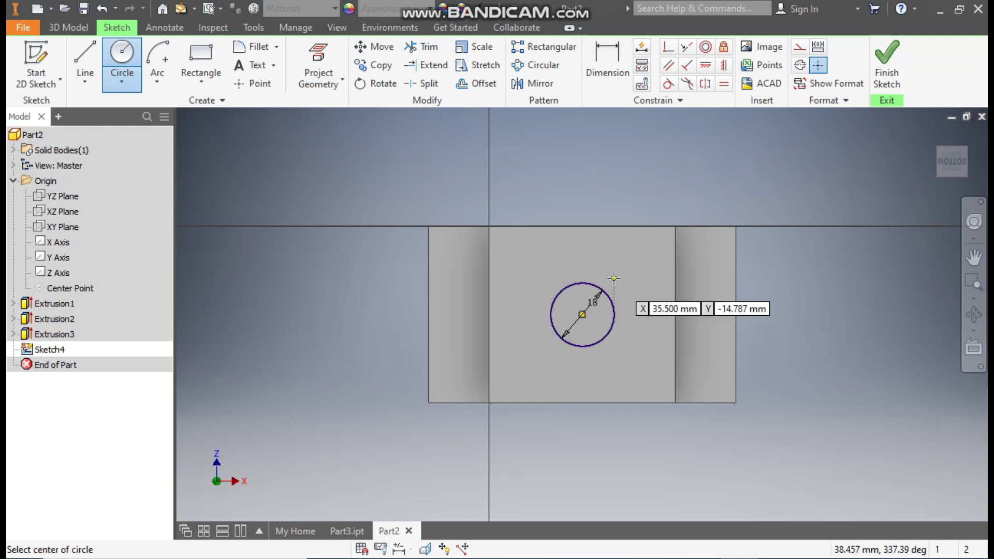
# Finish the sketch and extrude the circle as a cut through all, upward through the base and arch
pyautogui.click(880, 62)
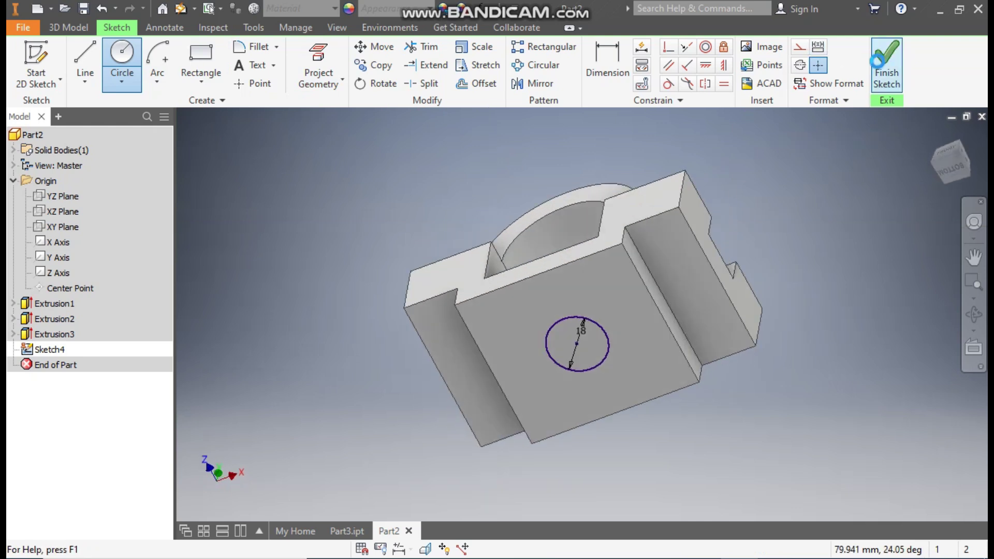
pyautogui.click(89, 55)
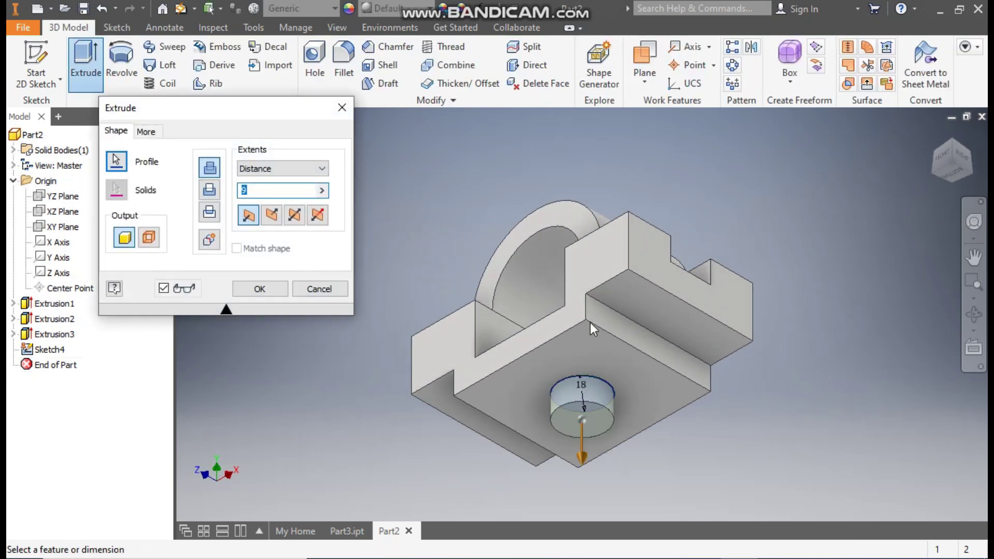
pyautogui.click(275, 217)
pyautogui.click(269, 170)
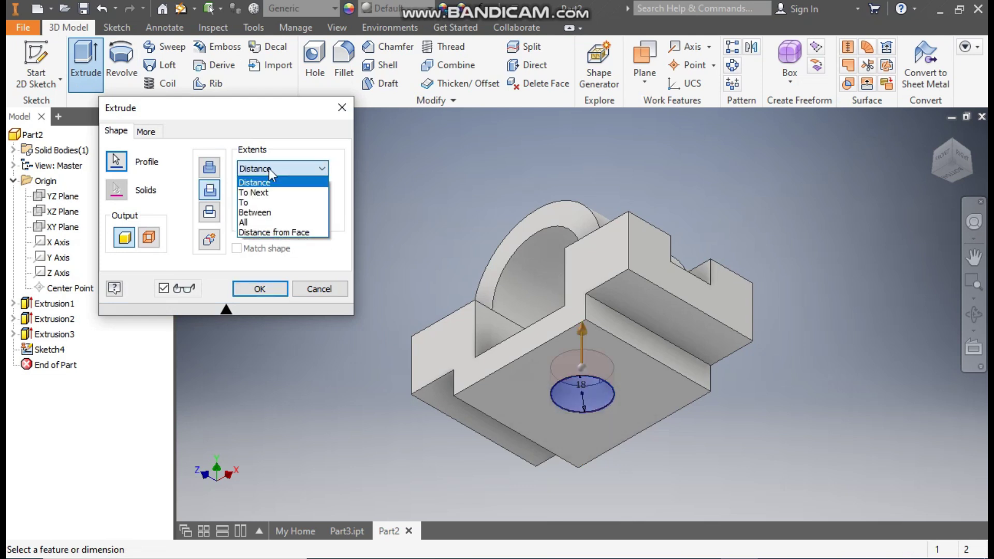
pyautogui.click(256, 222)
pyautogui.click(932, 136)
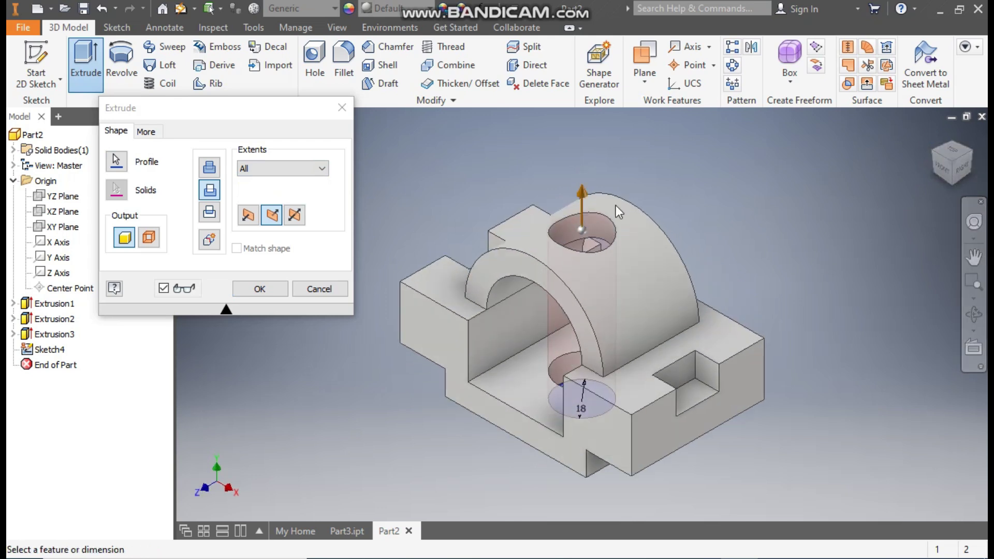
pyautogui.click(259, 289)
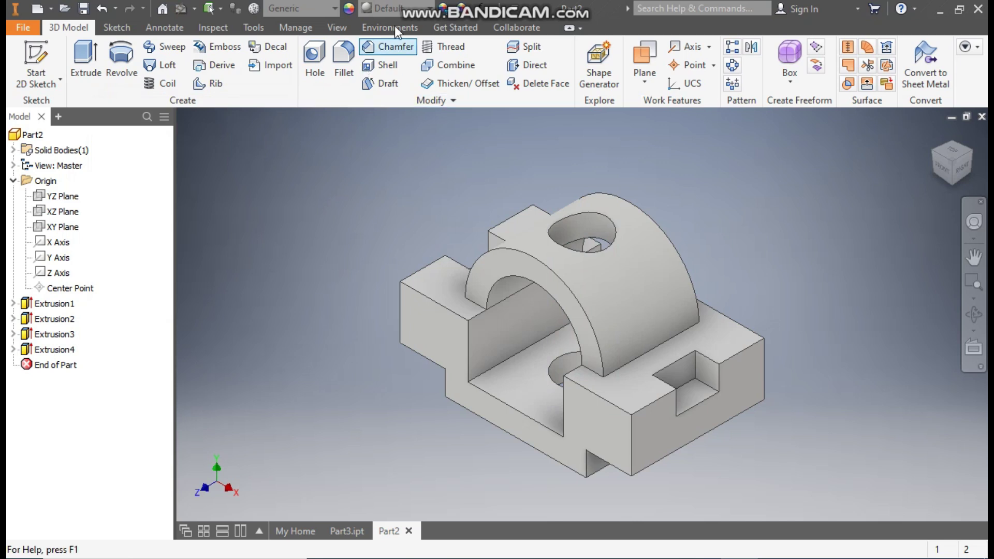
# Apply the Orange appearance from the Inventor Material Library to the part
pyautogui.click(393, 9)
pyautogui.scroll(5, 414, 247)
pyautogui.scroll(-14, 414, 248)
pyautogui.scroll(-5, 414, 251)
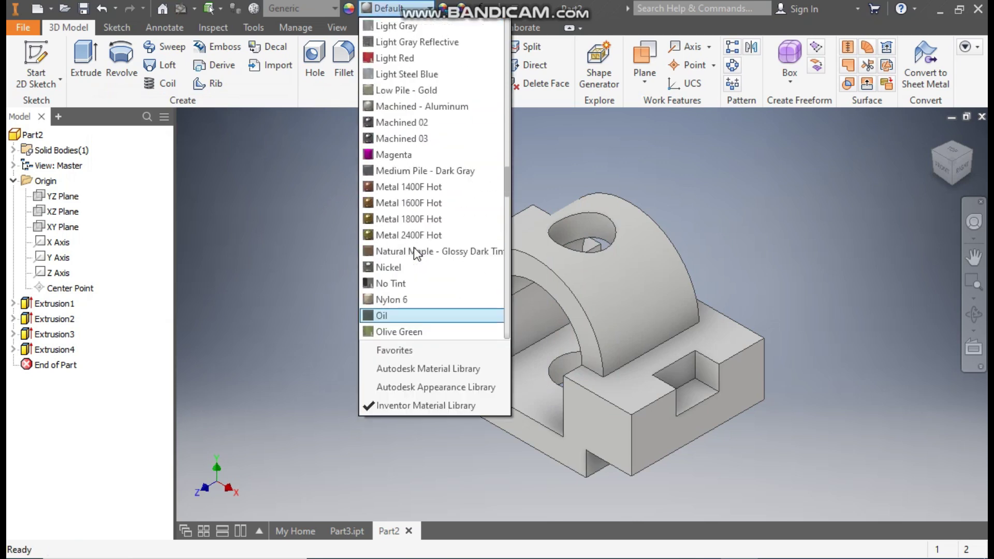
pyautogui.scroll(-1, 414, 252)
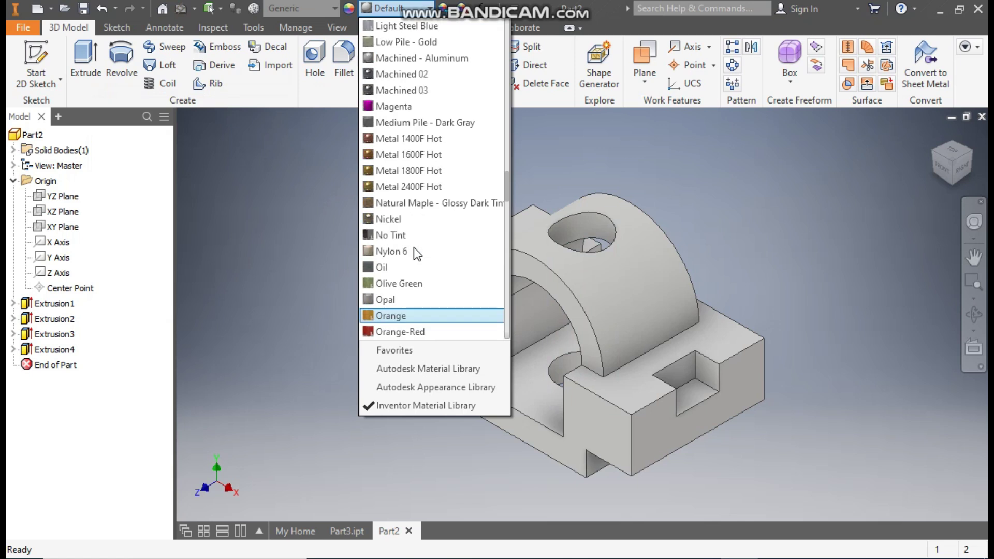
pyautogui.press('Return')
pyautogui.moveTo(692, 440); pyautogui.dragTo(718, 398, button='middle')
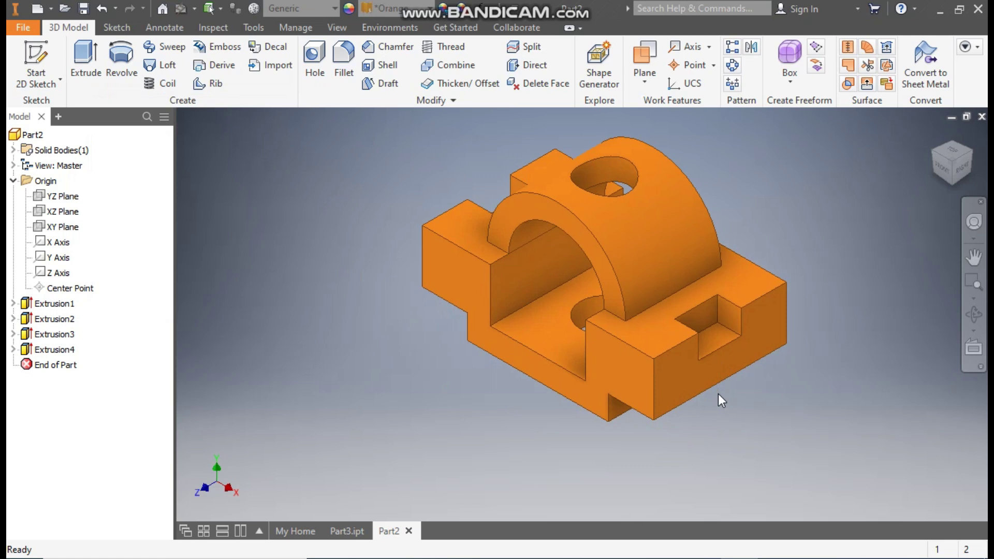
pyautogui.moveTo(767, 260); pyautogui.dragTo(774, 284, button='middle')
pyautogui.scroll(-1, 762, 278)
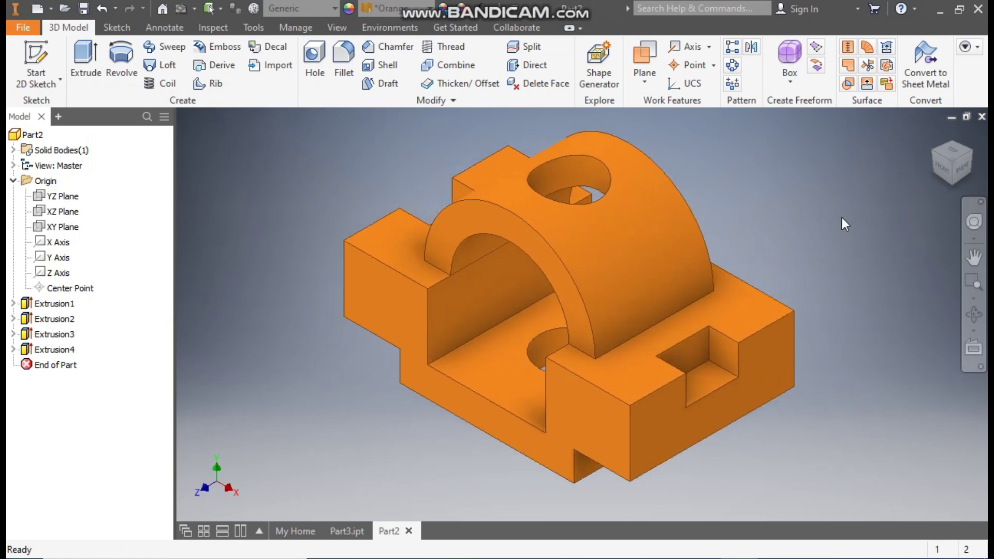